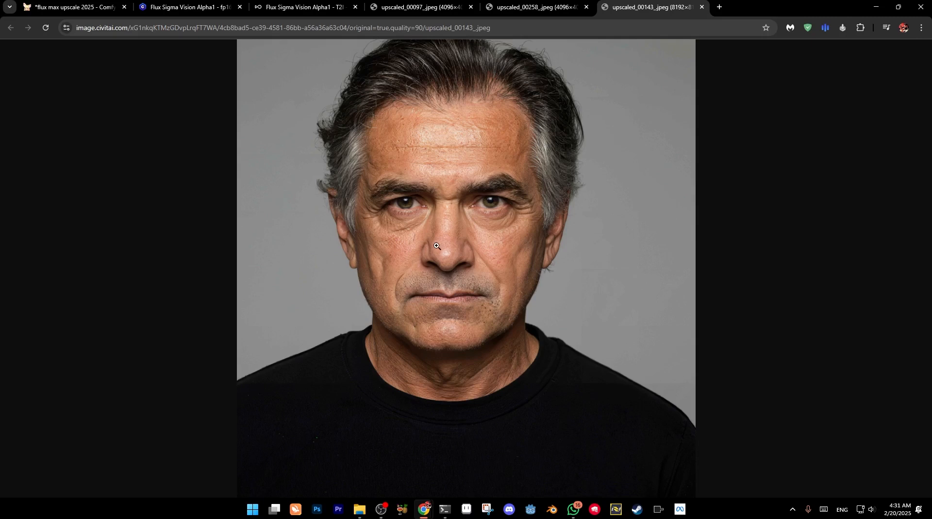
Step: Examine the skin detail around the eye, nose and mouth in the upscaled_00143 portrait at full size
click(409, 217)
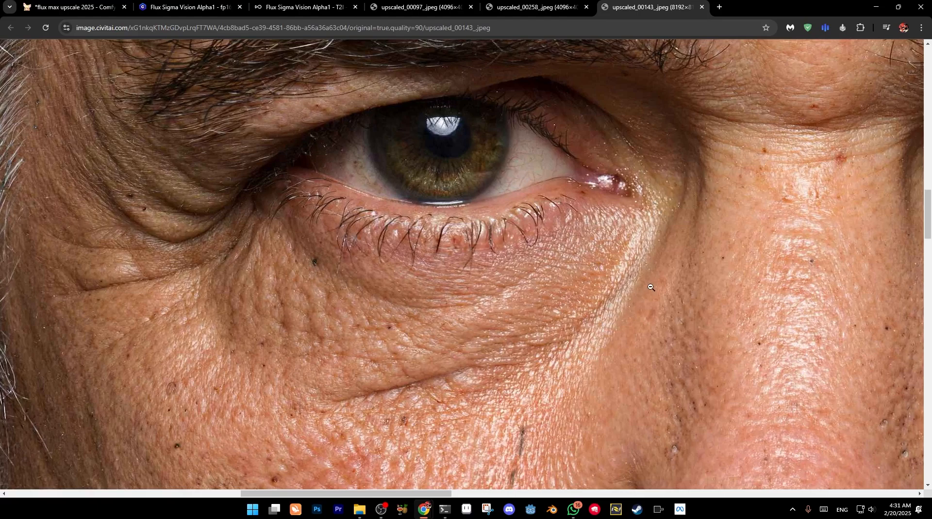
drag(928, 222, 928, 294)
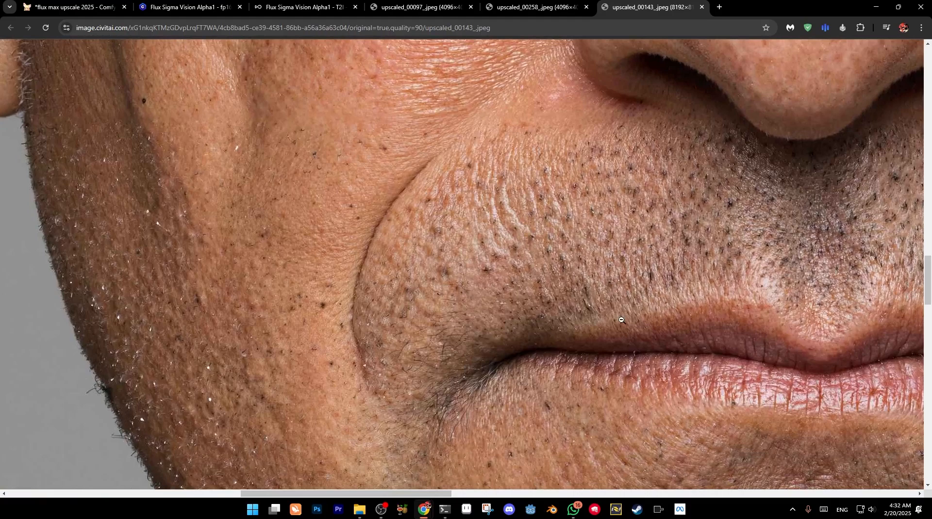
scroll(616, 301, up, 8)
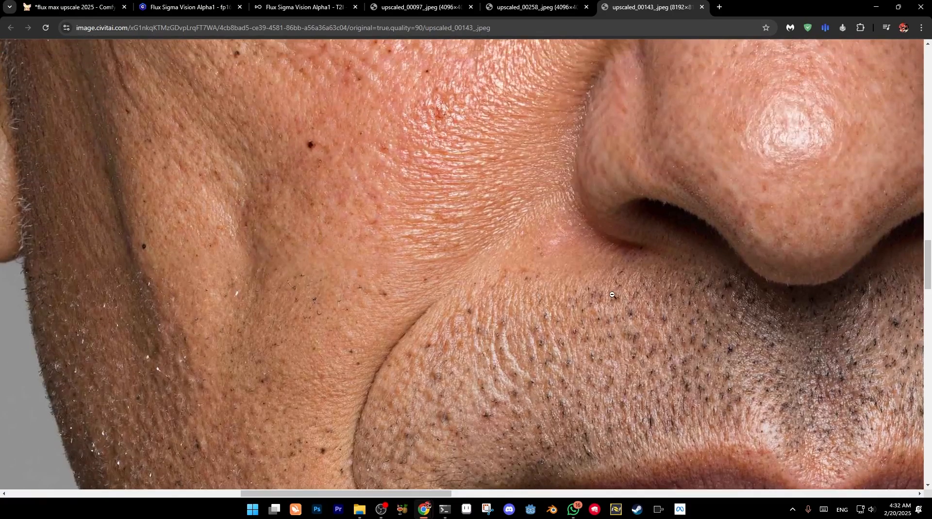
scroll(617, 295, up, 3)
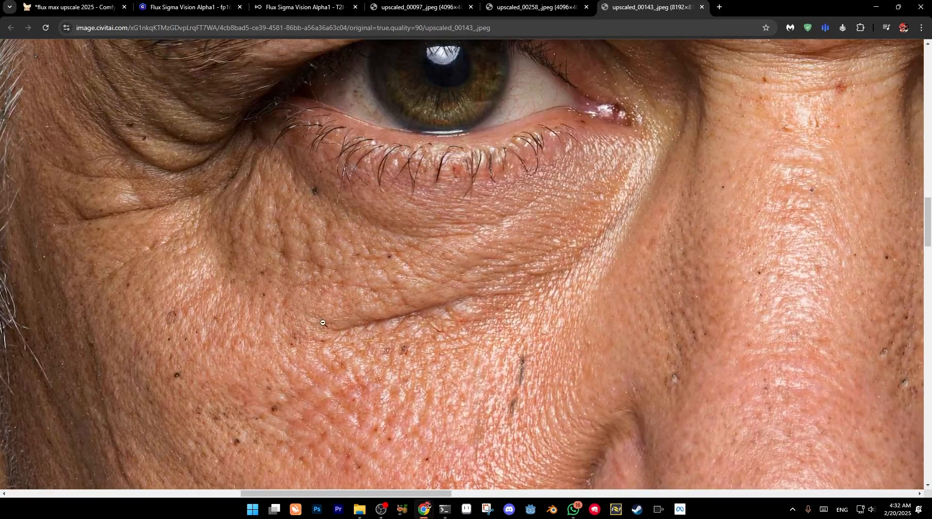
click(518, 272)
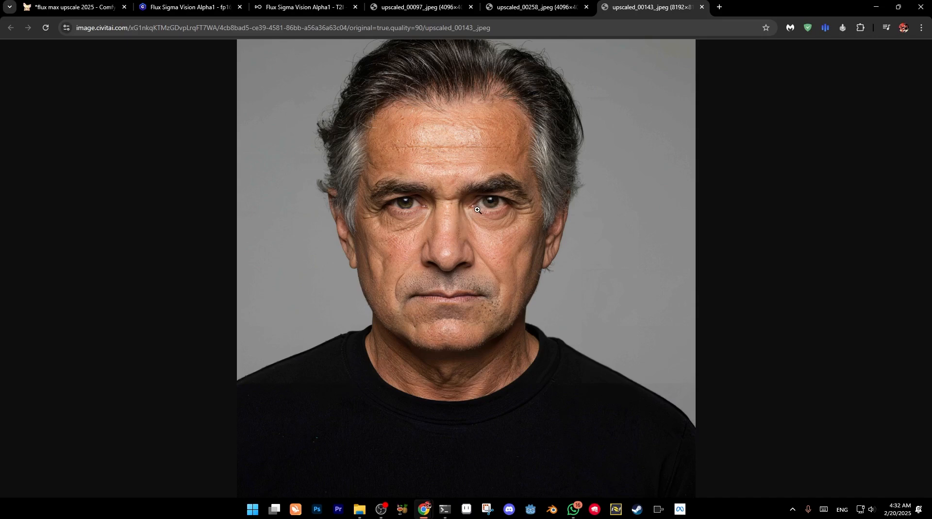
Step: Switch to the upscaled_00258 portrait and inspect the nose, mouth and beard at full size
key(ctrl+shift+Tab)
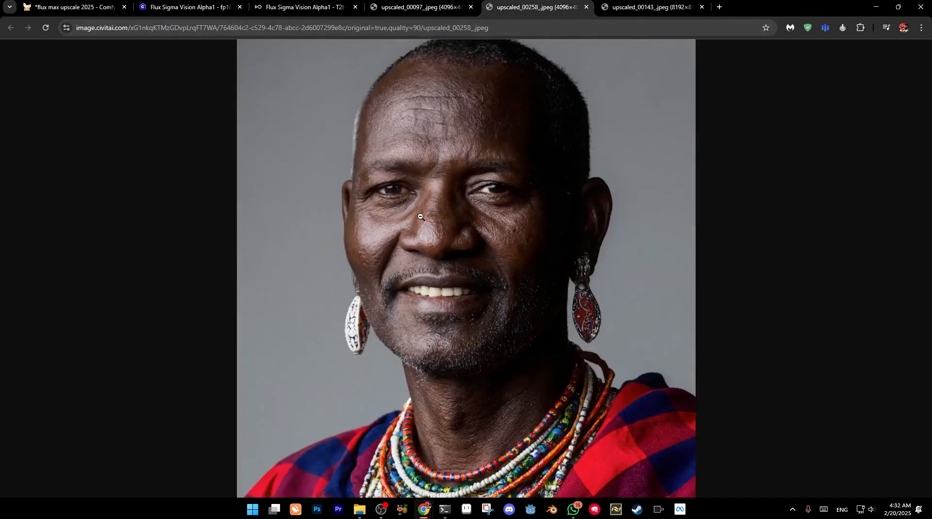
click(426, 252)
scroll(631, 306, down, 5)
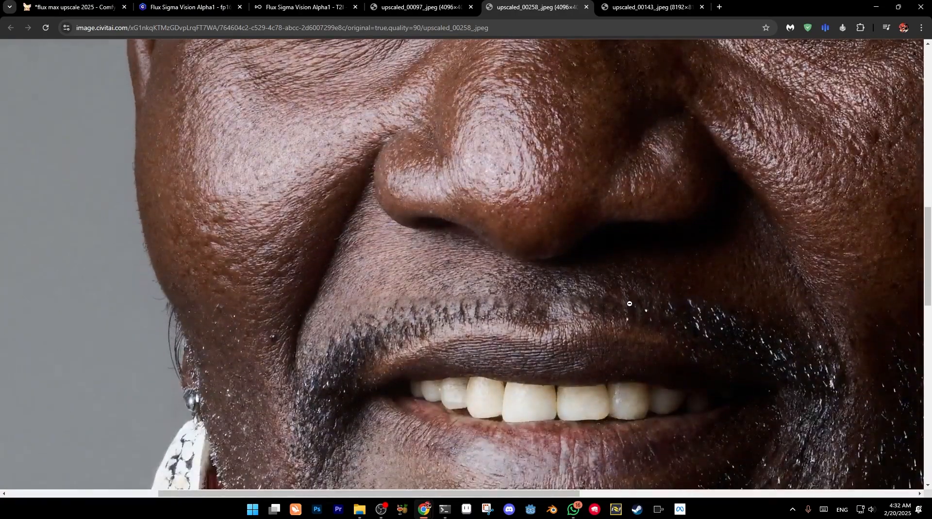
scroll(533, 304, down, 3)
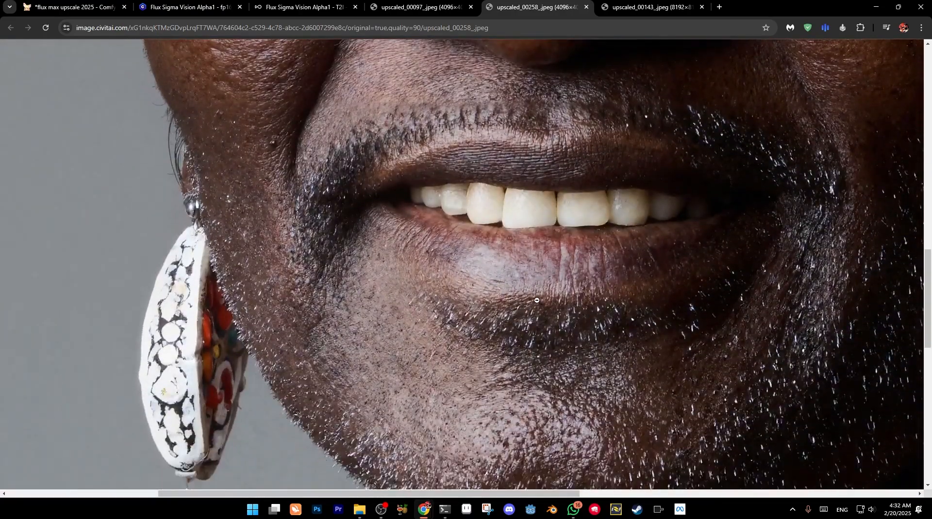
Step: Open the upscaled_00097 portrait and examine the teeth, beard, forehead and eyes at full size
click(434, 7)
click(427, 249)
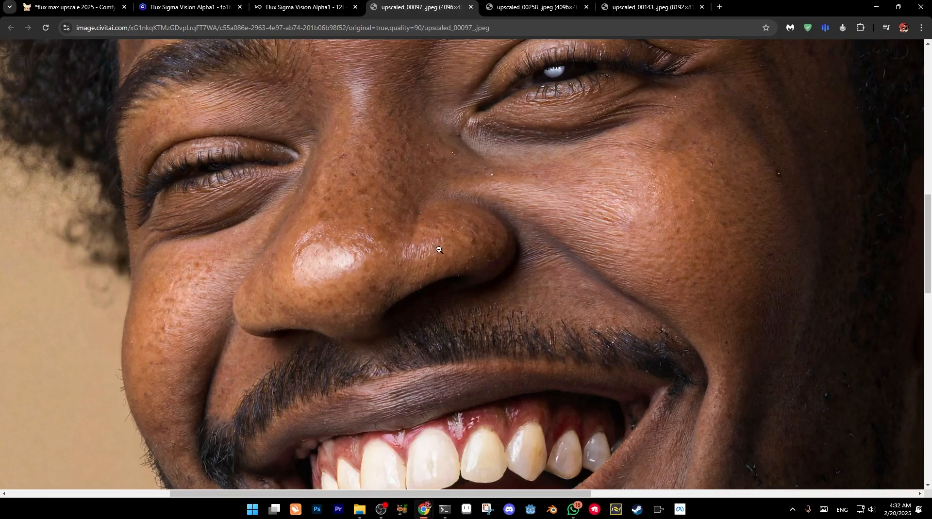
scroll(576, 287, down, 5)
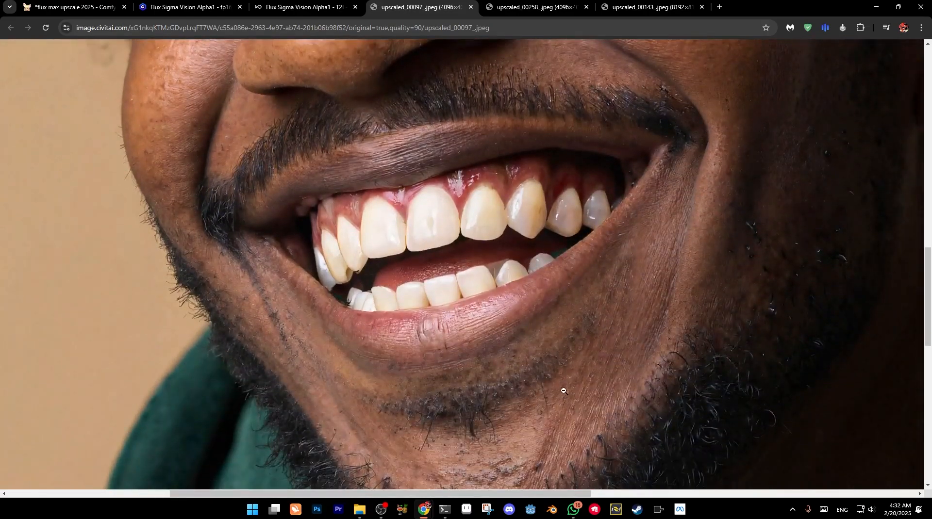
scroll(573, 392, up, 8)
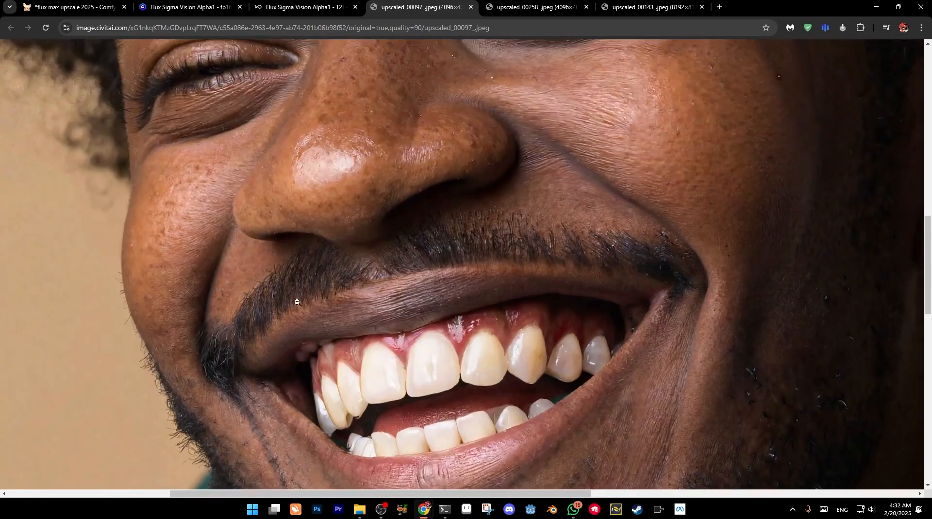
scroll(287, 257, up, 8)
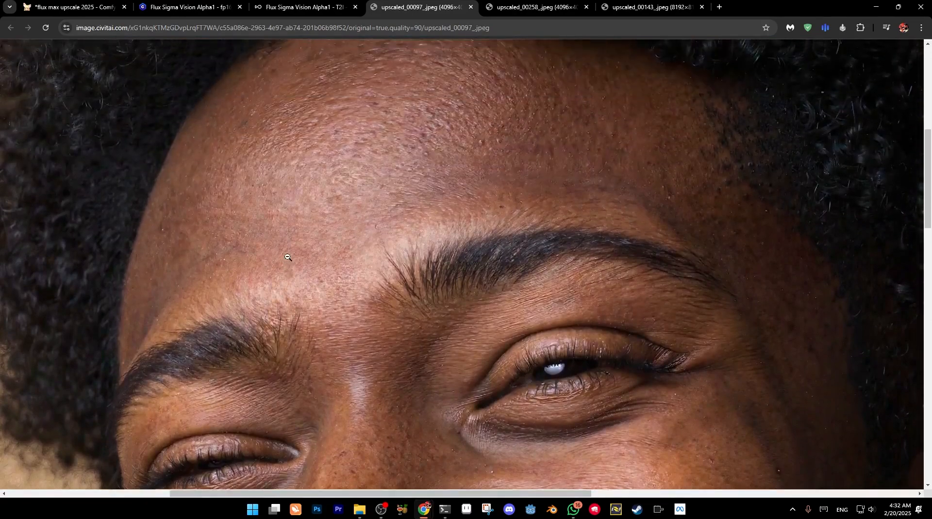
scroll(291, 256, down, 12)
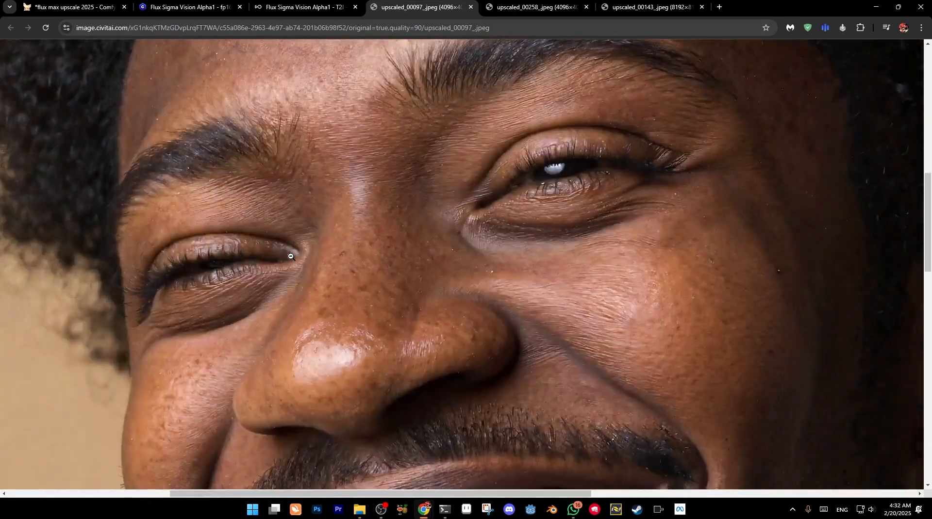
click(291, 255)
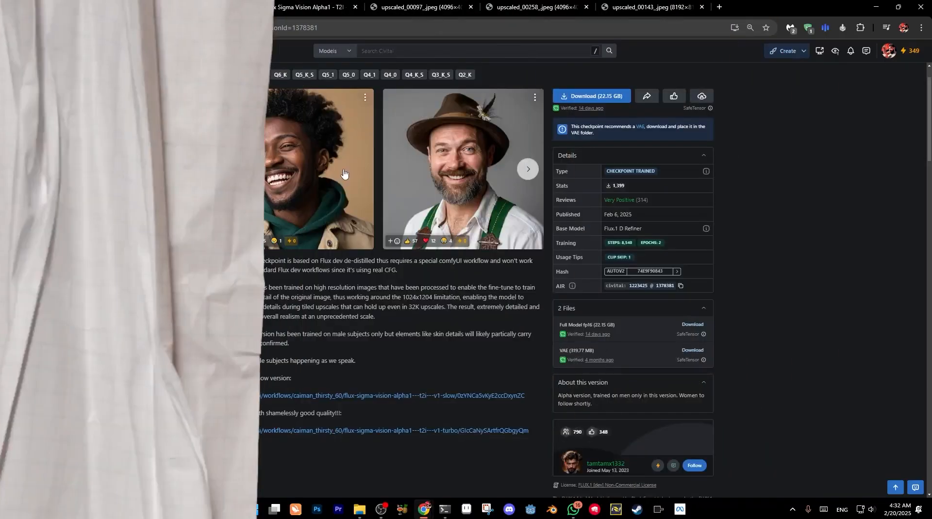
Step: Look through the example gallery on the Flux Sigma Vision Alpha1 model page on Civitai and select the fp8 version
scroll(364, 249, up, 2)
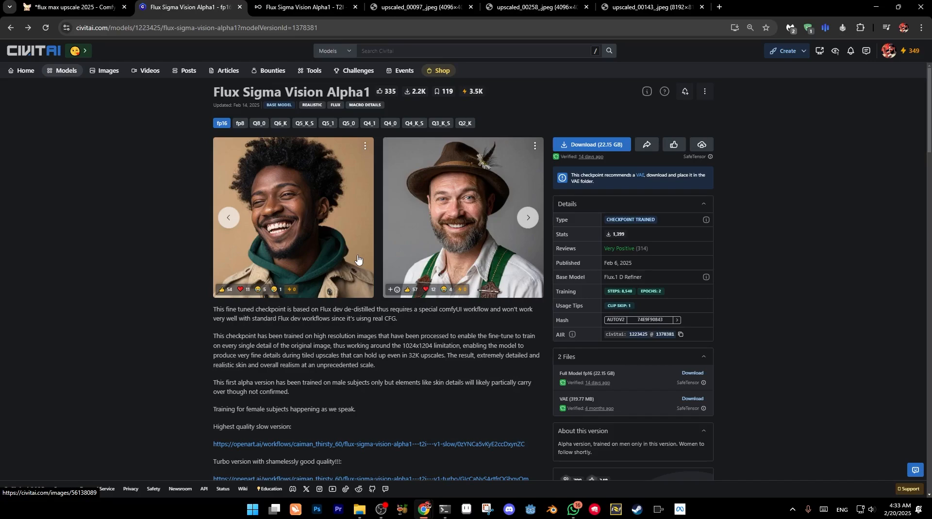
scroll(358, 259, down, 15)
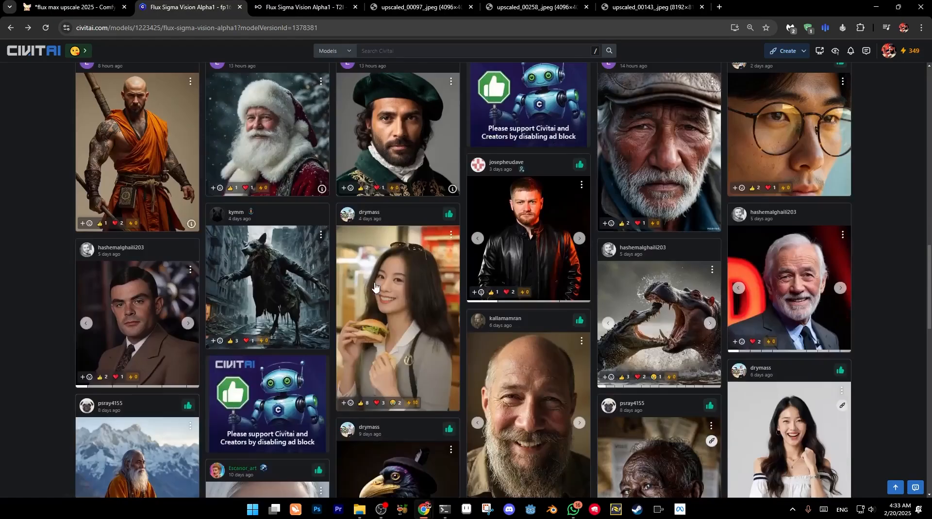
scroll(568, 195, down, 10)
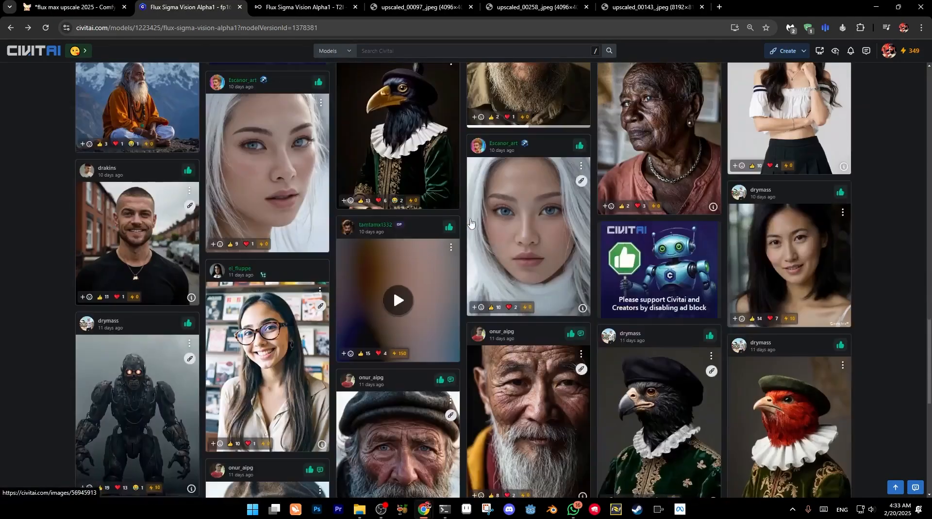
scroll(520, 236, down, 5)
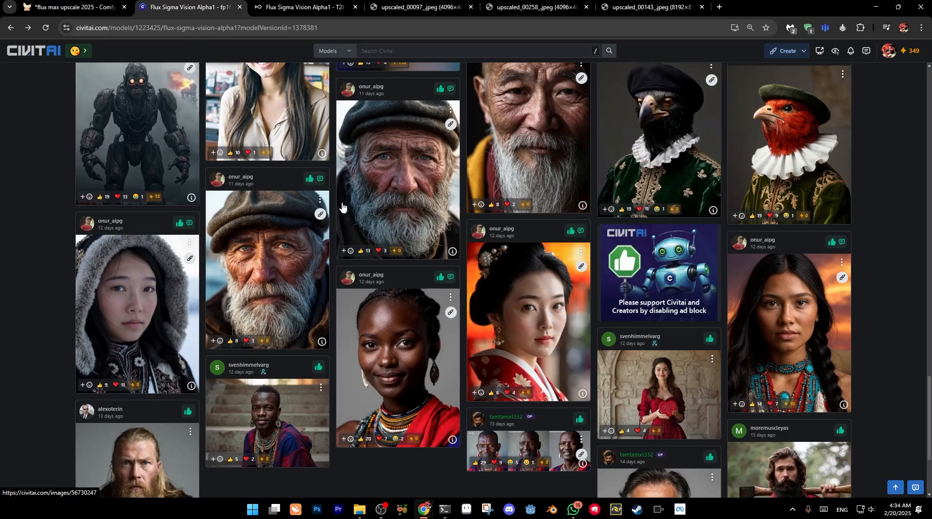
scroll(374, 312, up, 10)
scroll(392, 241, up, 15)
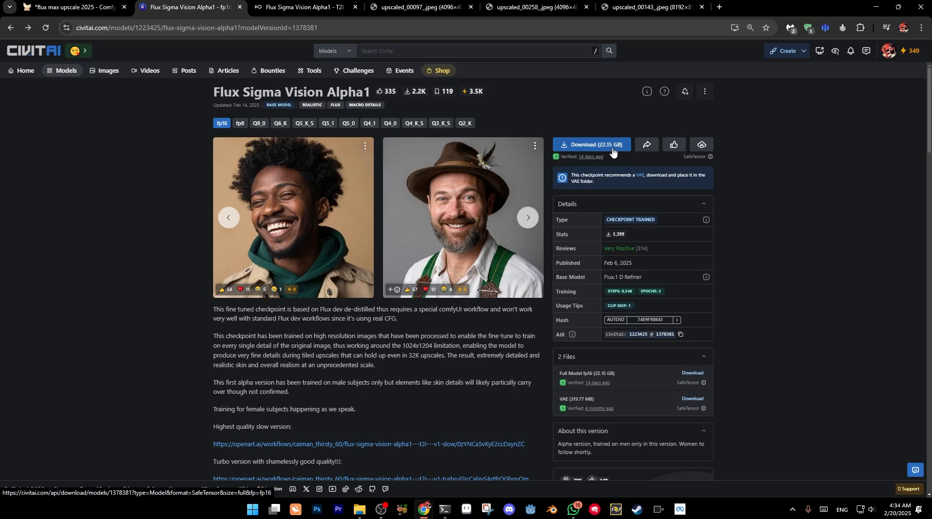
click(239, 125)
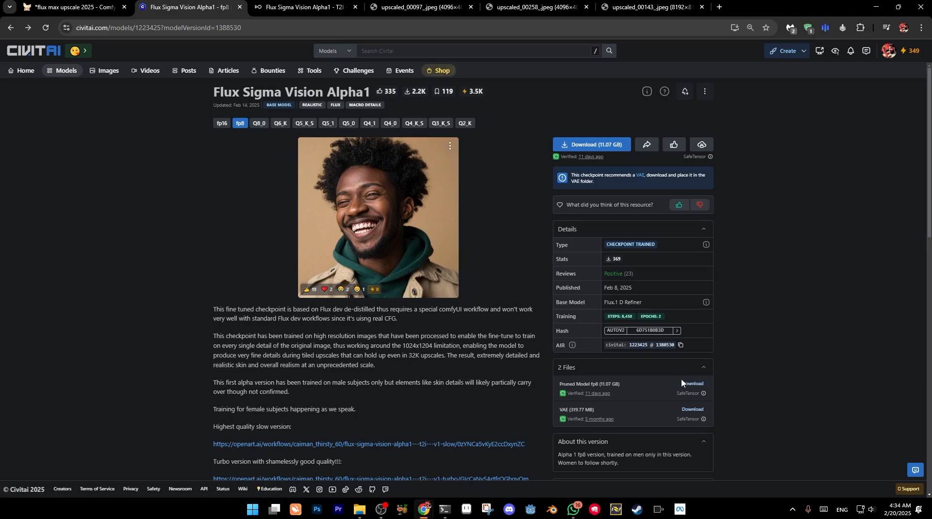
Step: In File Explorer, find fluxSigmaVision_fp8.safetensors in ComfyUI's models\unet folder, and select the diffusion_models folder under models
key(alt+Tab)
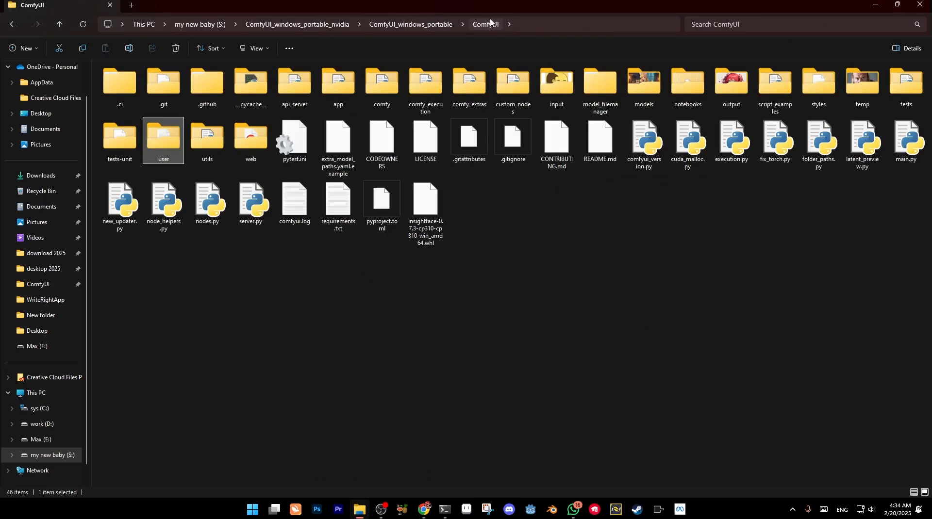
double_click(647, 89)
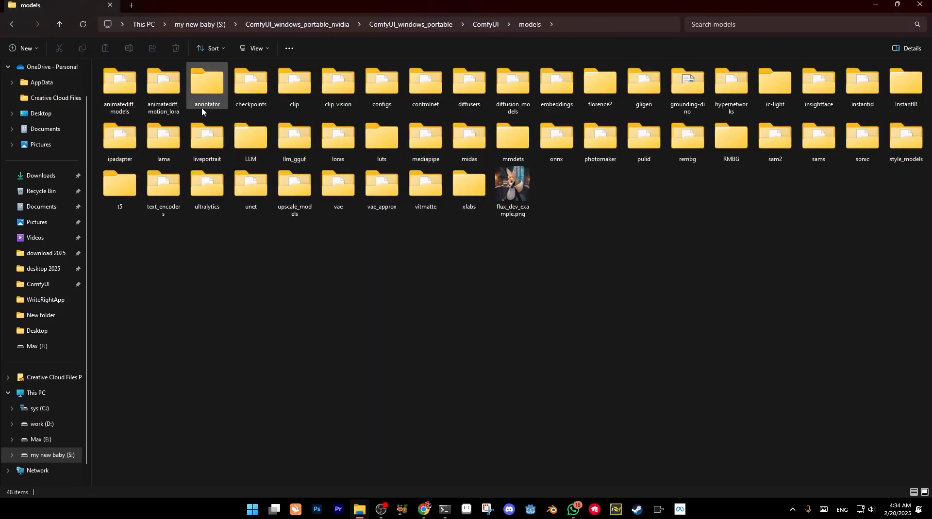
double_click(248, 193)
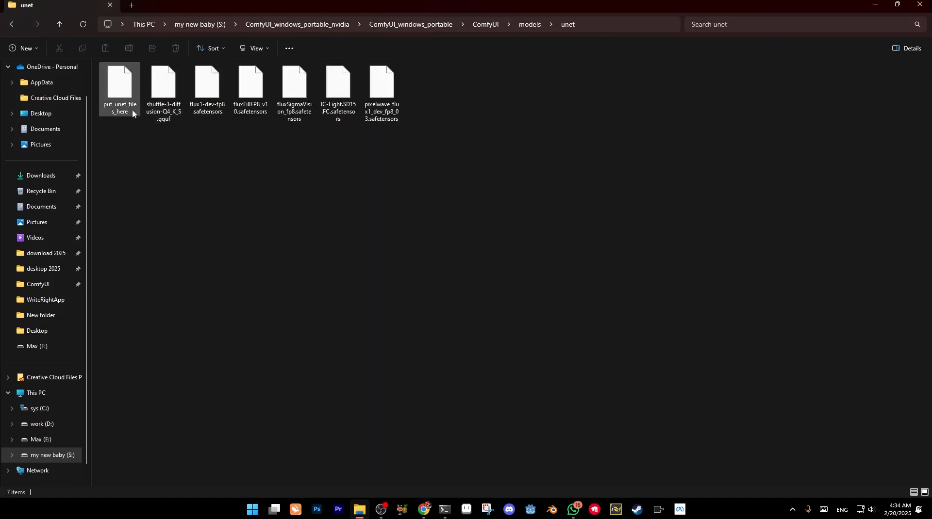
click(292, 107)
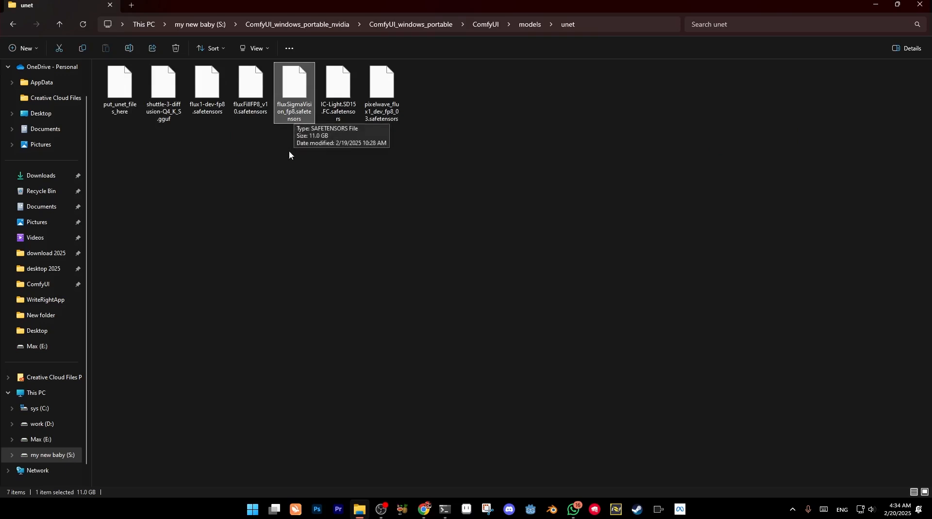
click(13, 25)
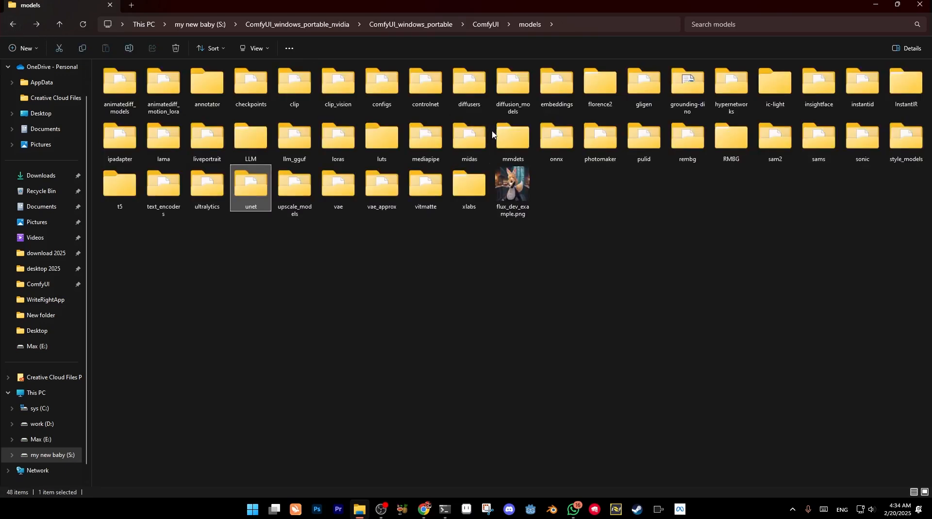
click(520, 106)
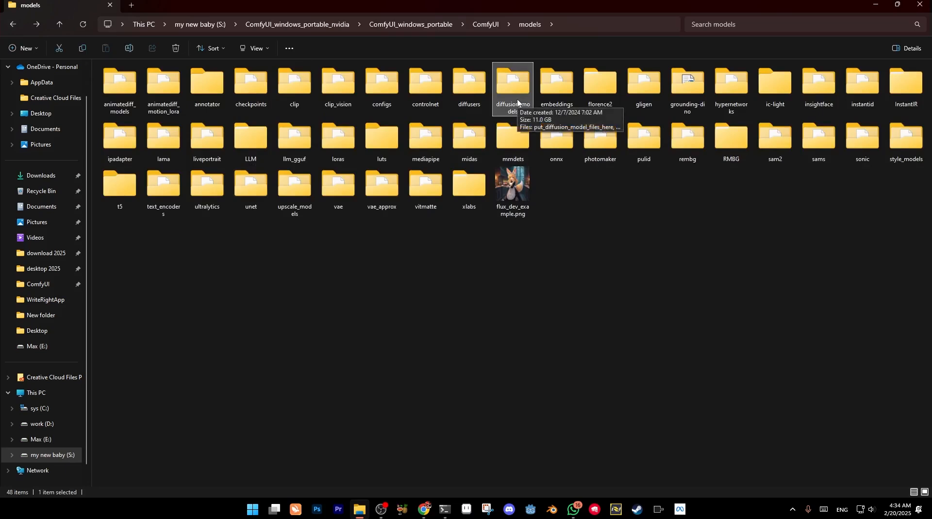
Step: Return to Chrome and review the model links in the description of OpenArt's Flux Sigma Vision Alpha1 - T2I - v1 (slow) workflow
mouse_move(425, 510)
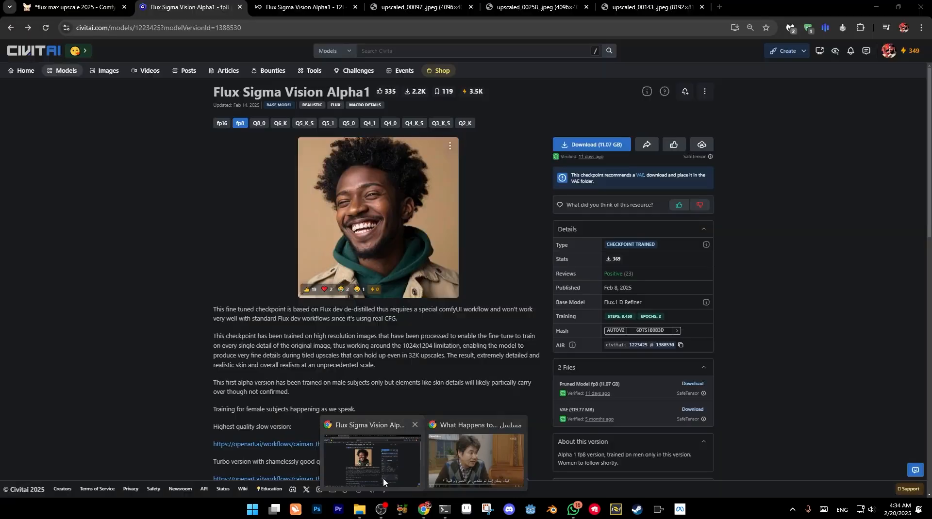
click(388, 461)
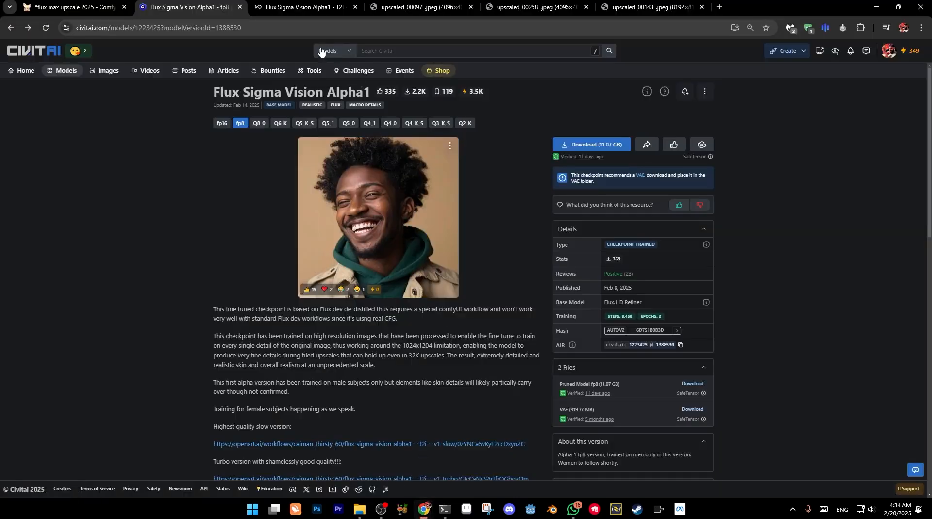
click(307, 7)
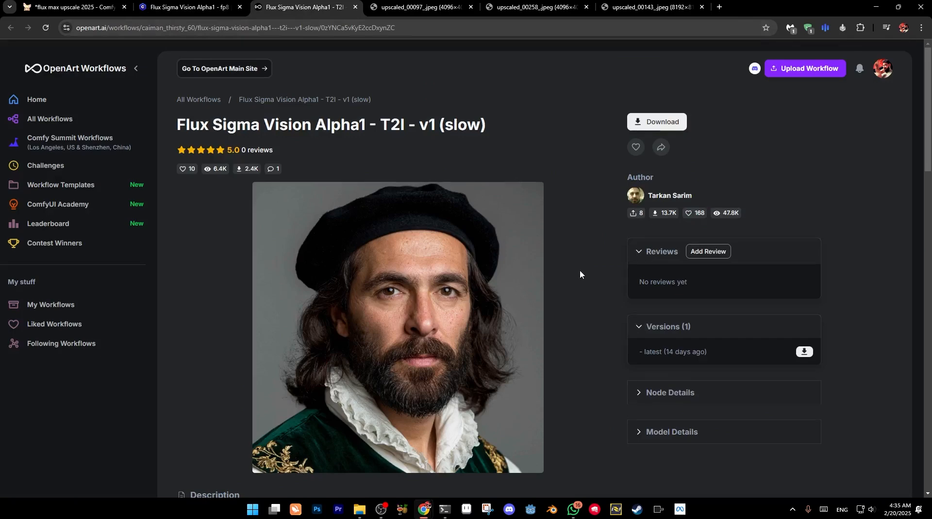
scroll(579, 275, down, 8)
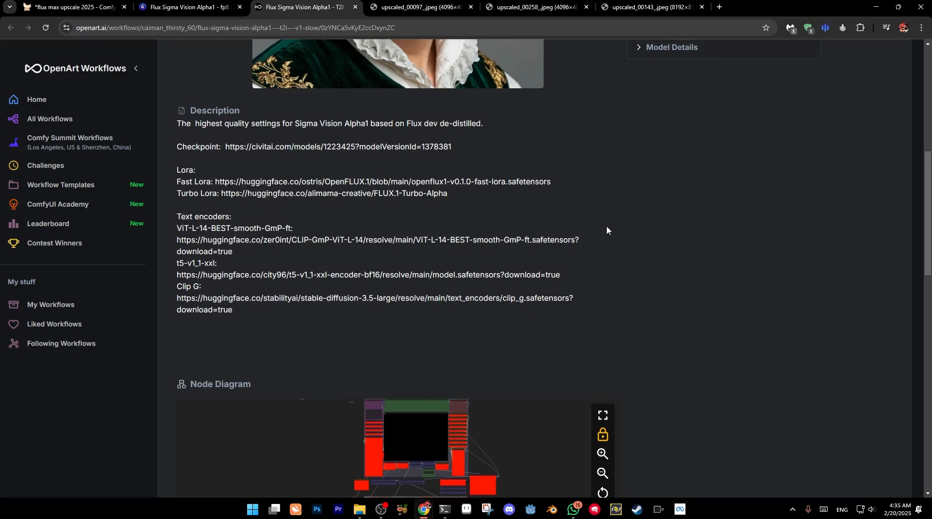
scroll(606, 226, up, 8)
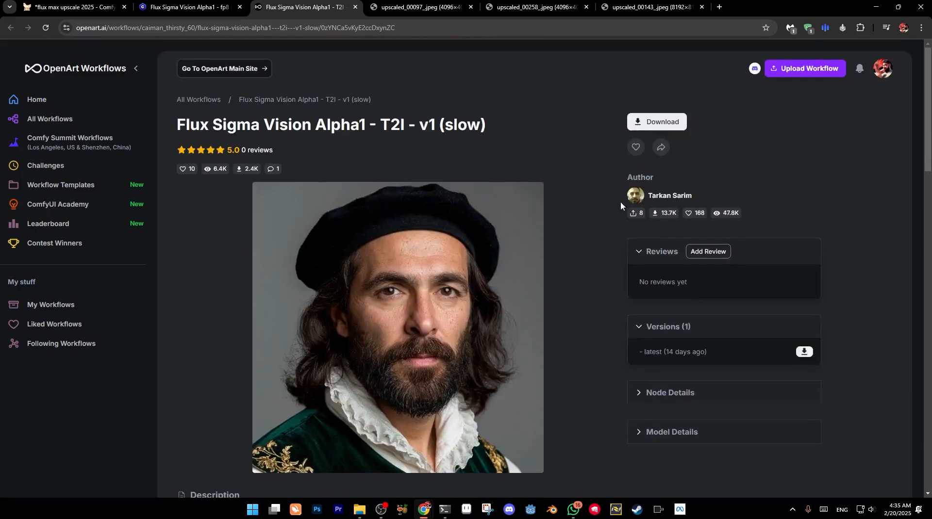
Step: Switch to the ComfyUI workflow and examine the Load Diffusion Model, Load VAE and DualCLIPLoader settings
click(88, 7)
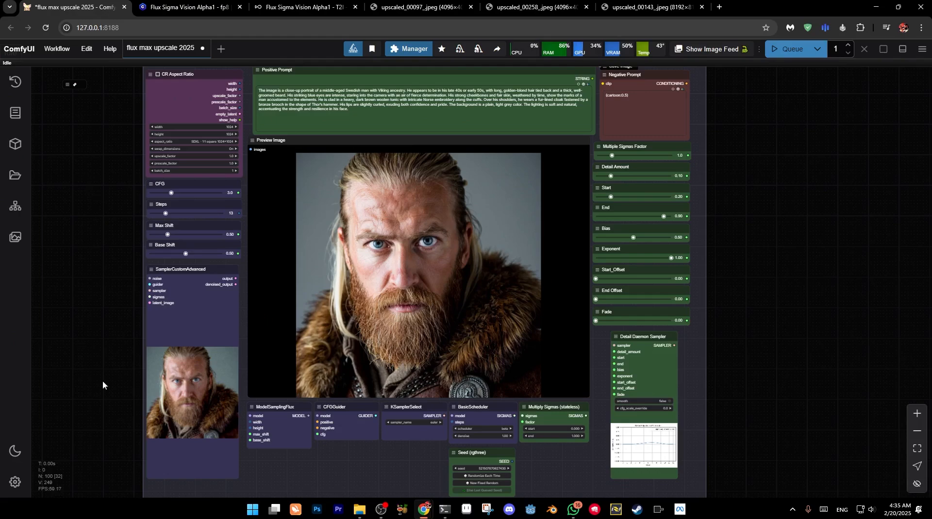
scroll(141, 199, down, 5)
scroll(142, 200, up, 7)
drag(166, 298, 67, 278)
scroll(67, 278, up, 2)
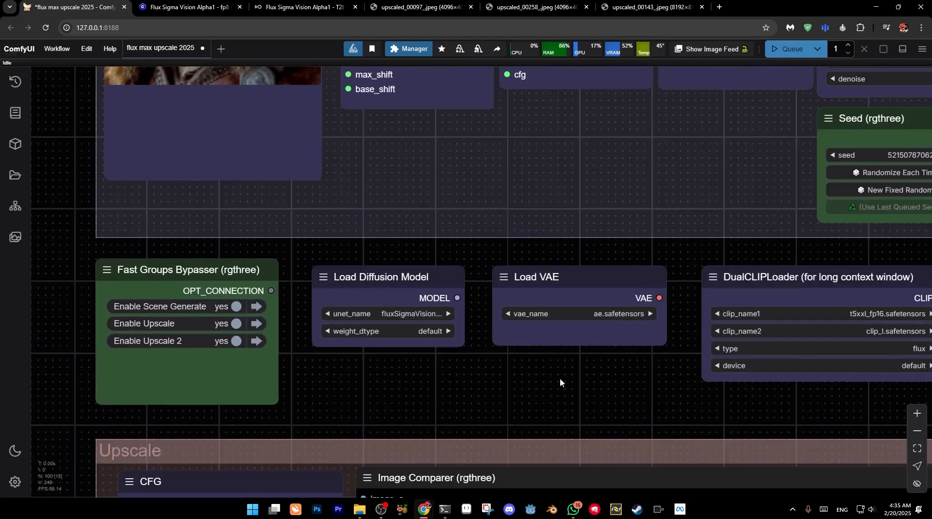
drag(560, 378, 346, 359)
scroll(222, 341, up, 4)
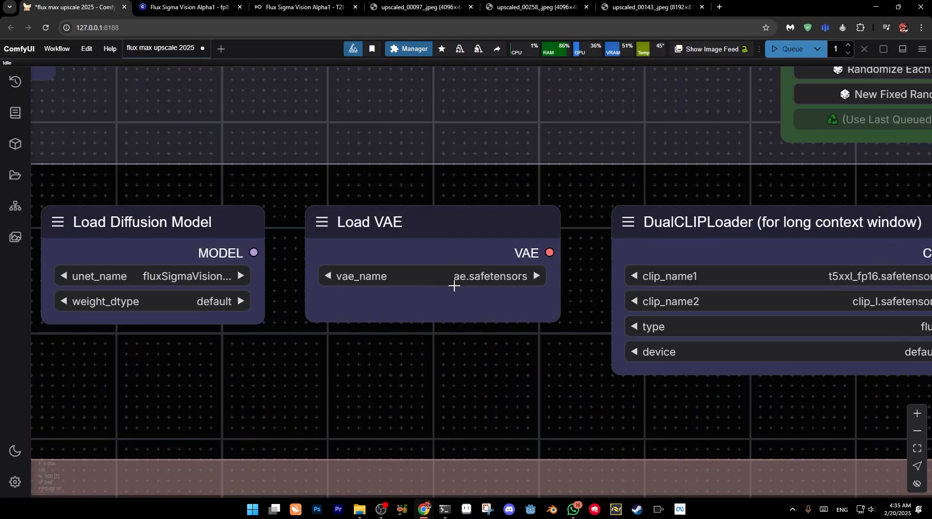
drag(574, 351, 160, 338)
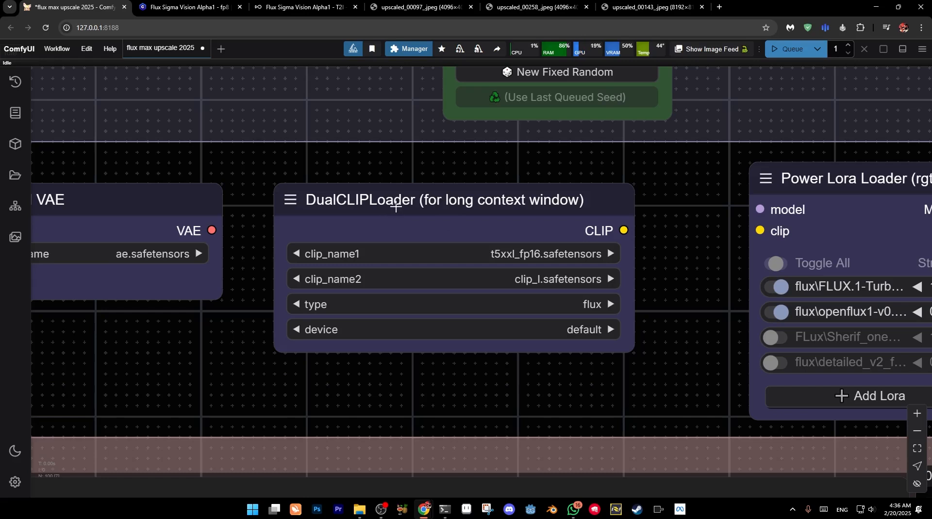
Step: Reposition the DualCLIPLoader node slightly closer to the first Power Lora Loader and make the links between nodes visible
drag(387, 204, 367, 204)
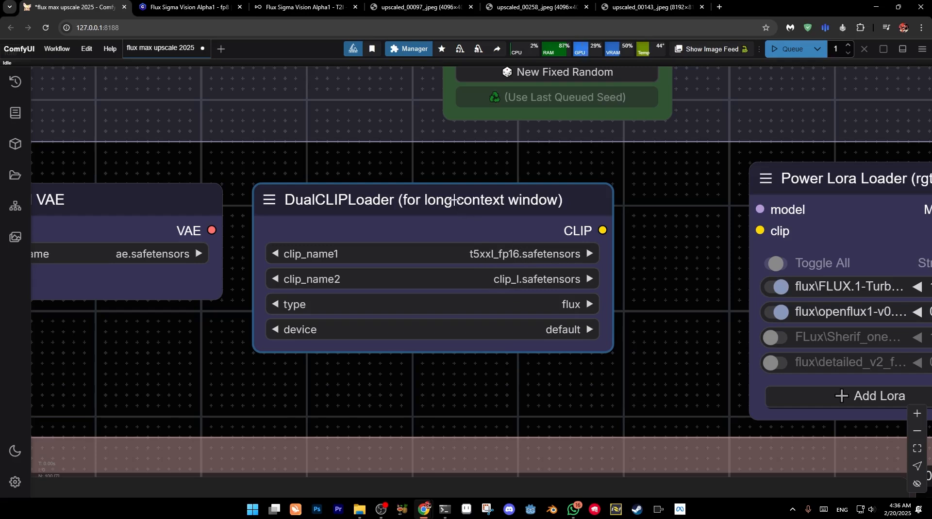
drag(481, 200, 522, 199)
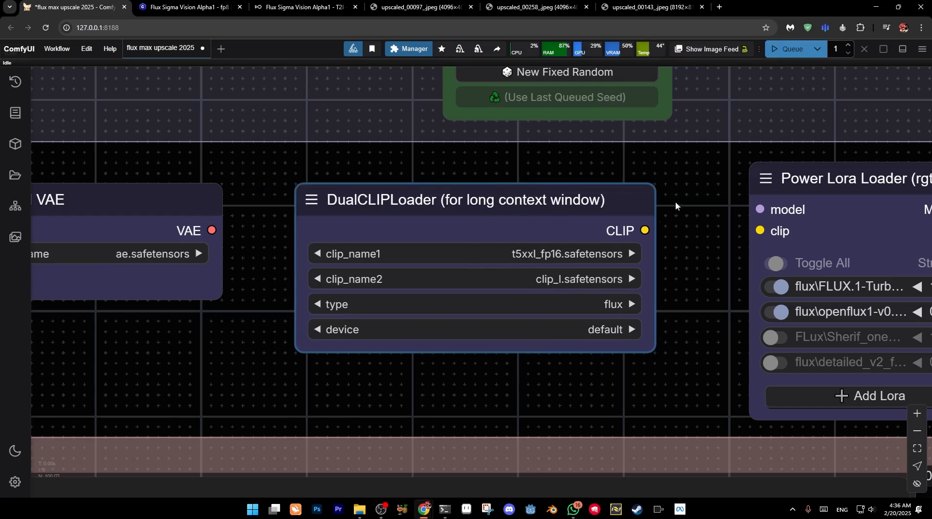
click(917, 484)
scroll(724, 244, down, 7)
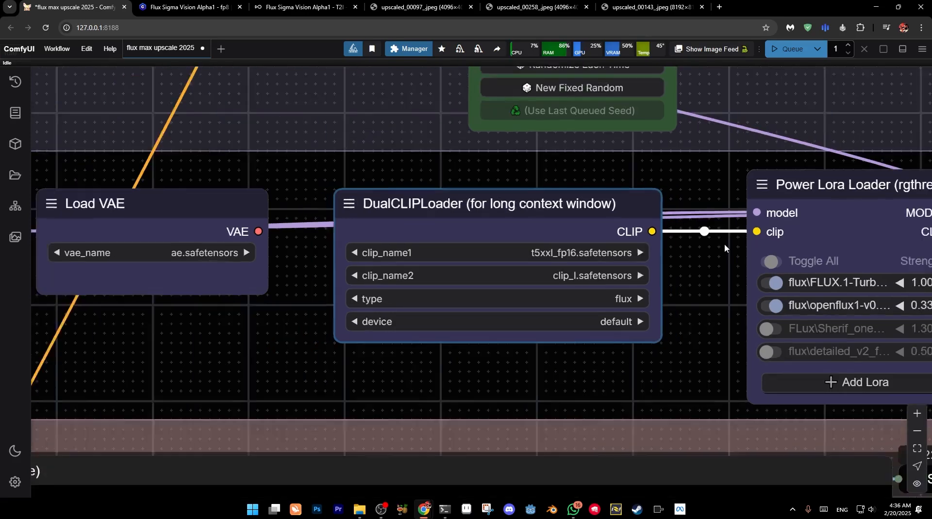
Step: Examine the DualCLIPLoader's clip connection and the LoRA entries and strengths in both Power Lora Loader nodes
scroll(718, 241, up, 3)
drag(686, 257, 539, 259)
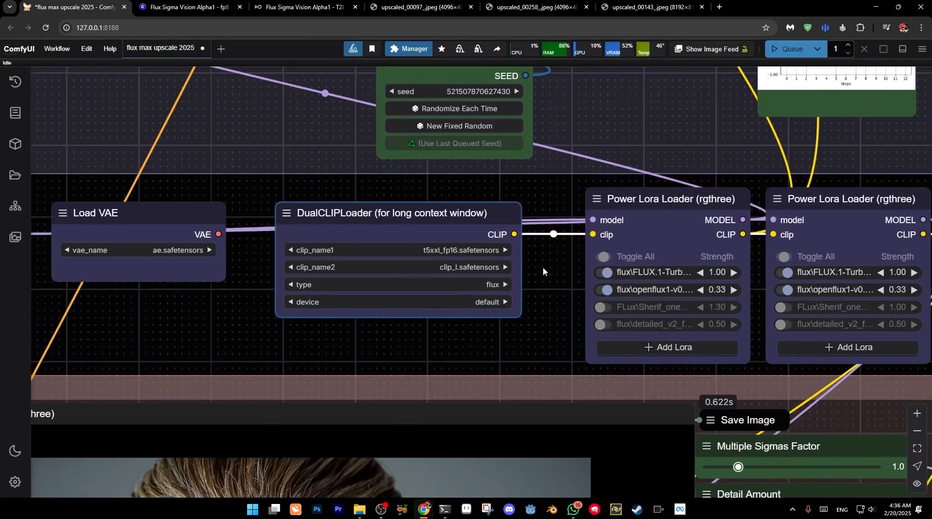
scroll(548, 303, up, 5)
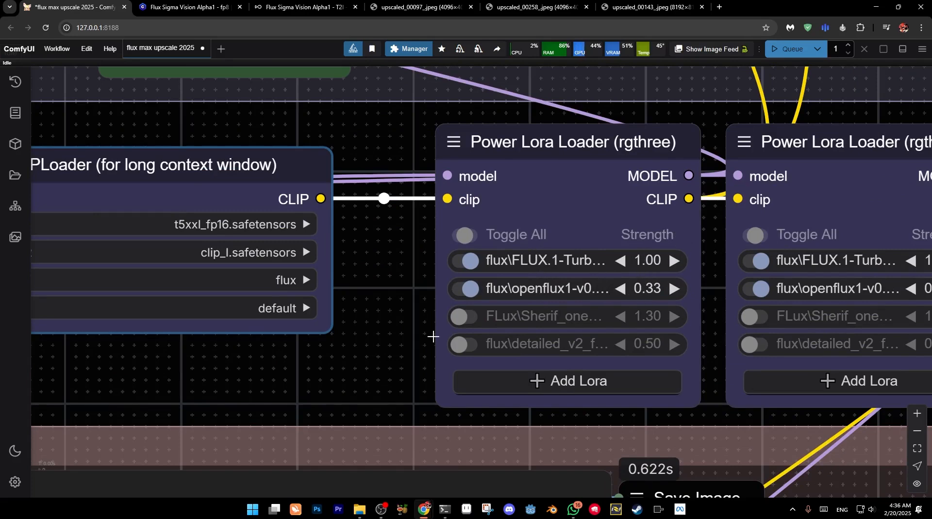
drag(587, 291, 386, 277)
scroll(461, 317, down, 3)
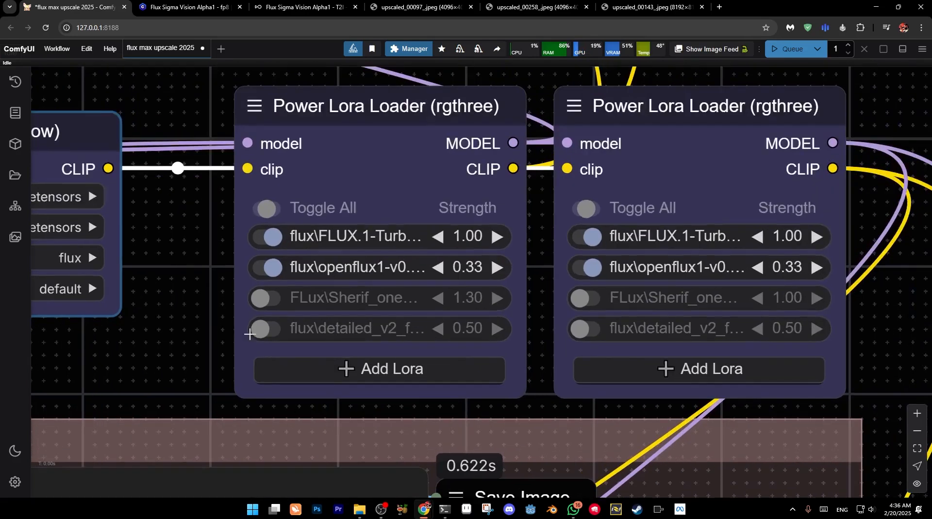
scroll(461, 317, down, 5)
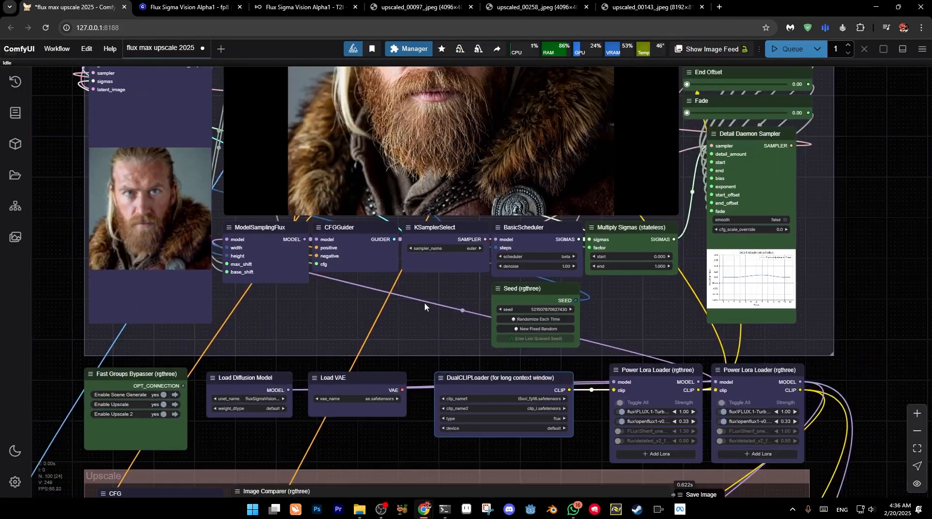
Step: Inspect the generated portrait in the Scene Generate group's preview up close, and check the Fast Groups Bypasser toggles
drag(410, 283, 426, 379)
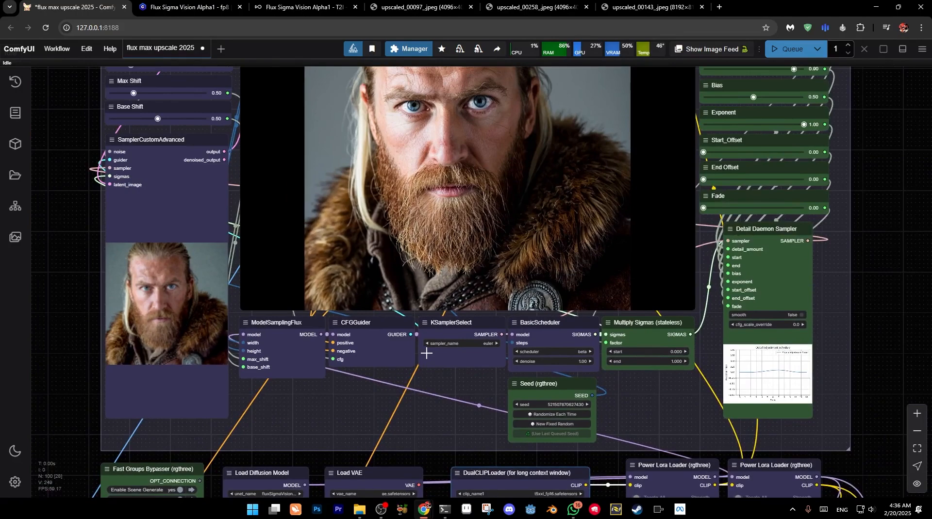
scroll(436, 194, up, 5)
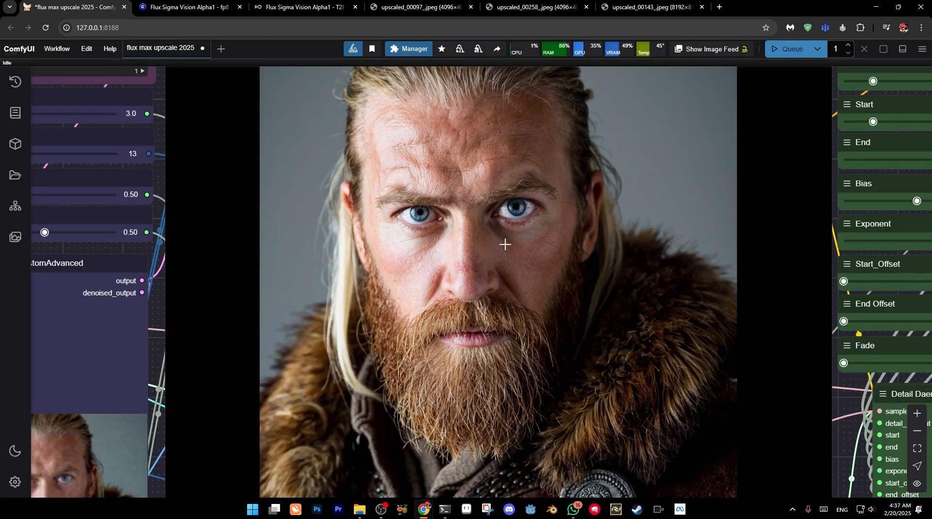
scroll(505, 245, up, 10)
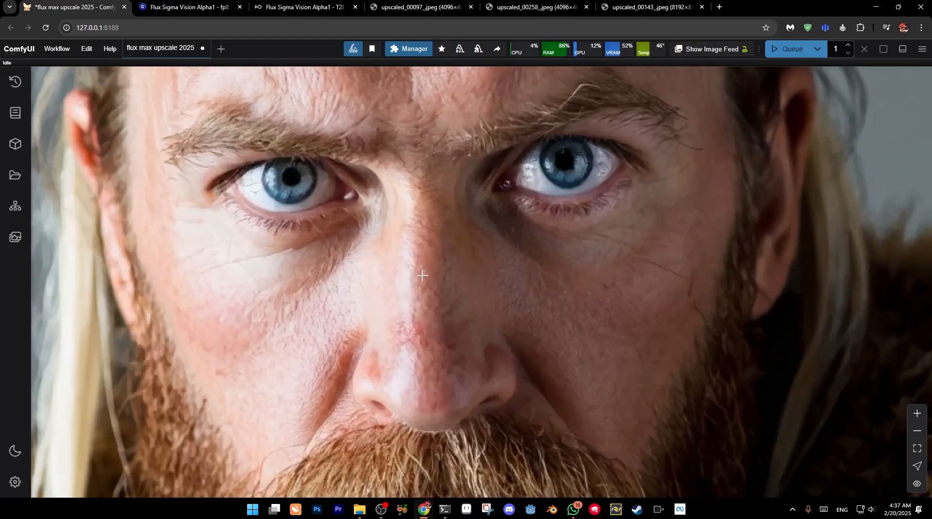
scroll(422, 276, down, 10)
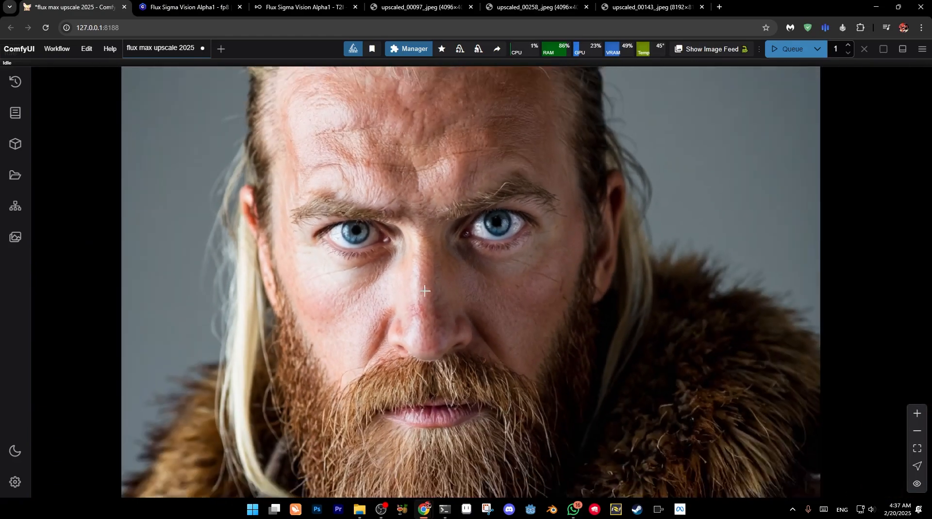
drag(436, 282, 476, 270)
scroll(548, 294, down, 8)
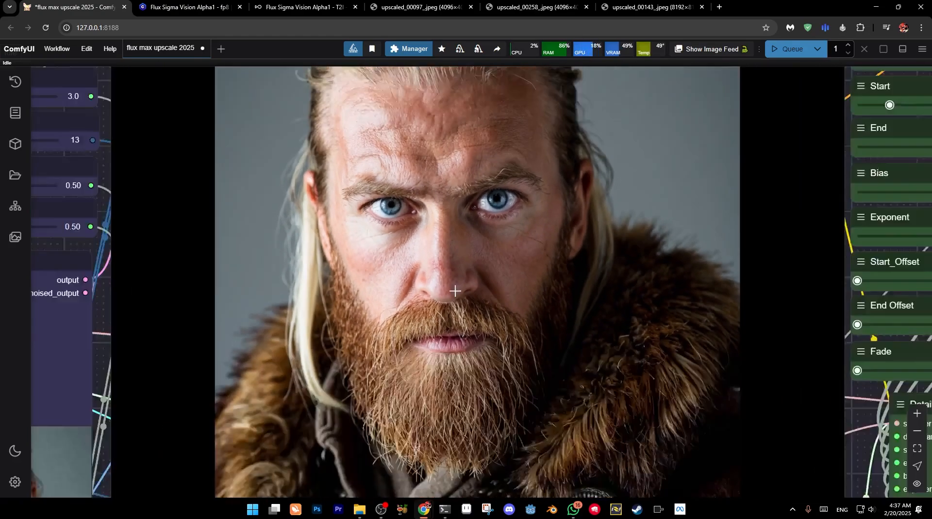
scroll(449, 293, down, 5)
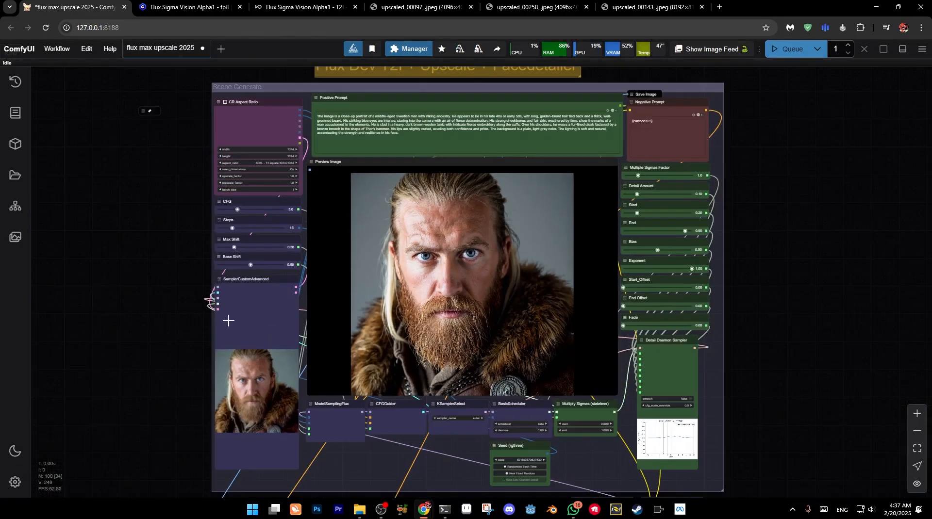
drag(168, 370, 161, 228)
scroll(211, 346, up, 10)
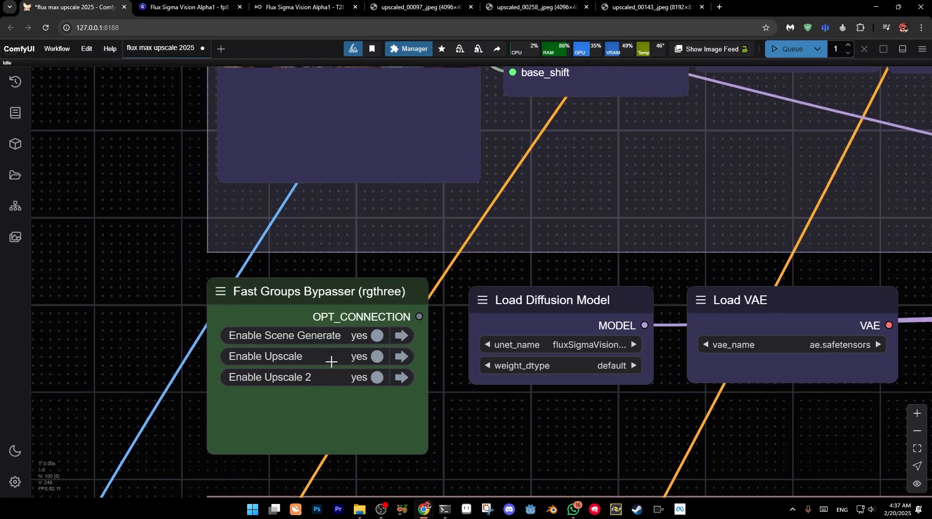
Step: Inspect the skin detail in the upscaled_00143 and upscaled_00258 sample images at full size, glancing at upscaled_00097
click(675, 7)
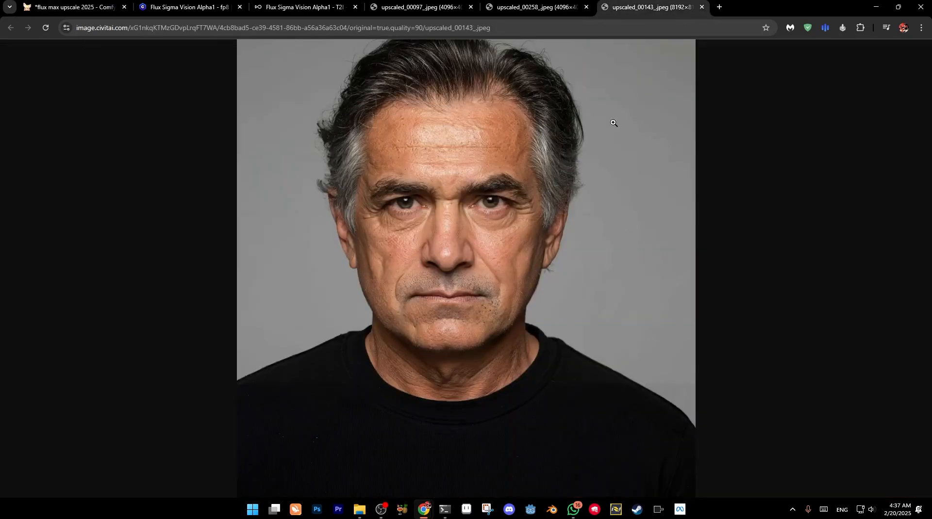
click(464, 204)
scroll(453, 300, down, 8)
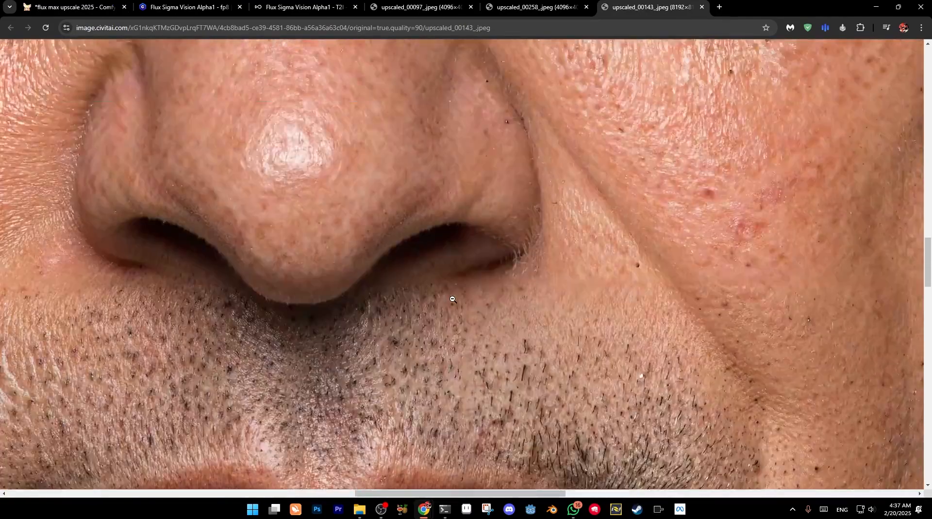
scroll(453, 299, down, 3)
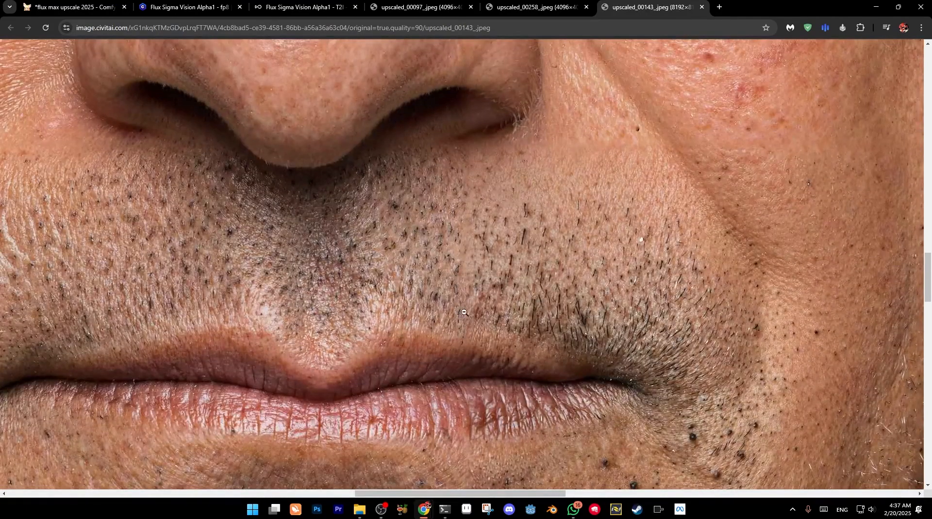
click(523, 8)
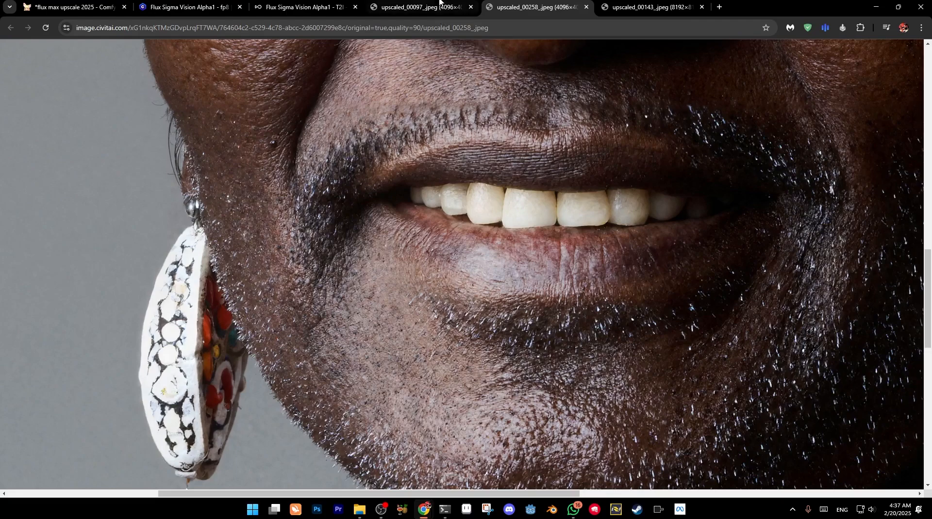
click(419, 7)
click(557, 2)
scroll(549, 158, up, 10)
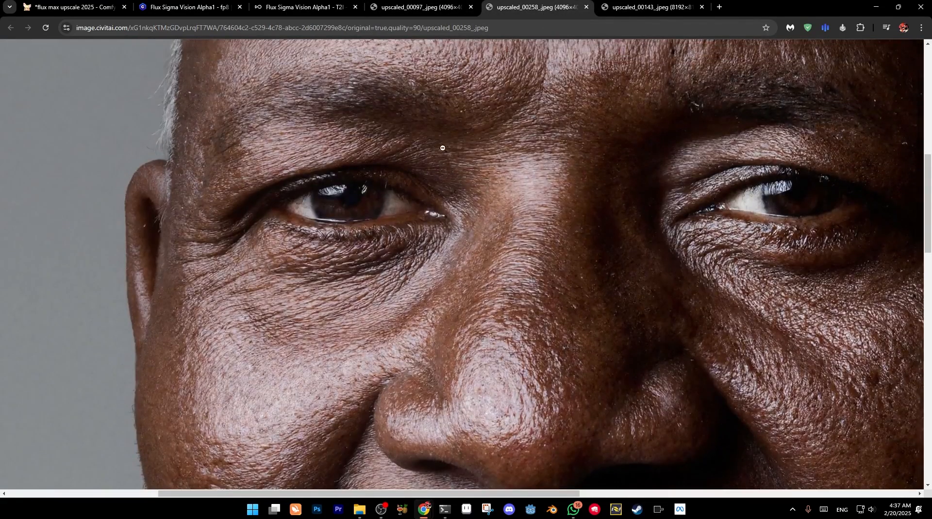
Step: Return to the ComfyUI workflow and review the Scene Generate group's preview, detail sliders and Detail Daemon Sampler
click(81, 7)
scroll(333, 203, down, 7)
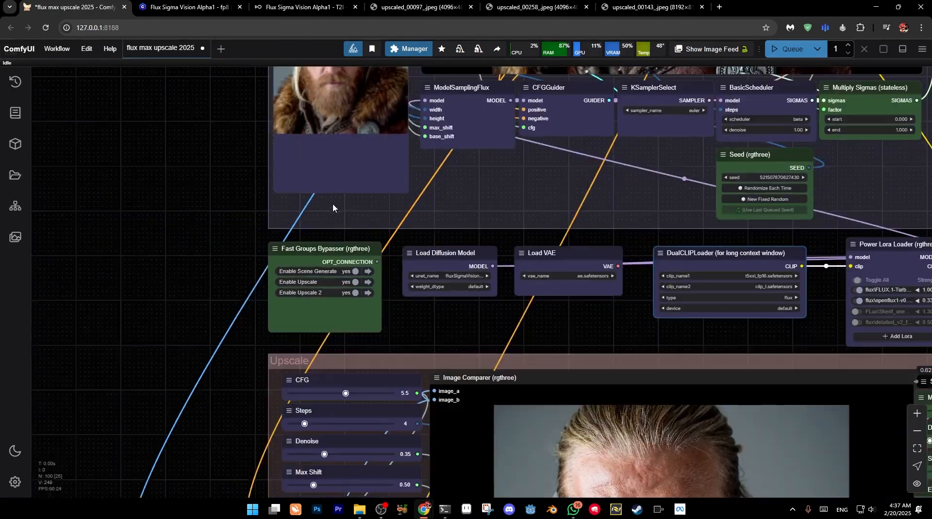
drag(586, 208, 398, 194)
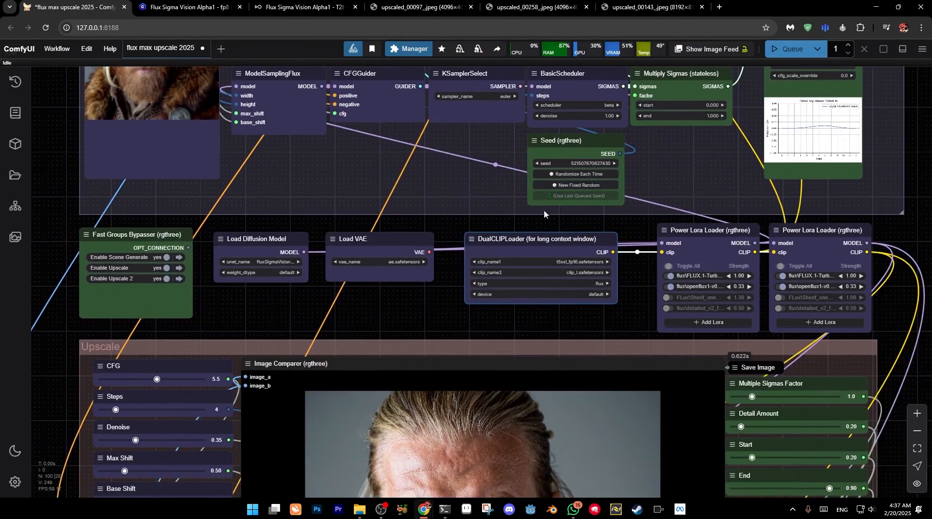
drag(292, 183, 359, 514)
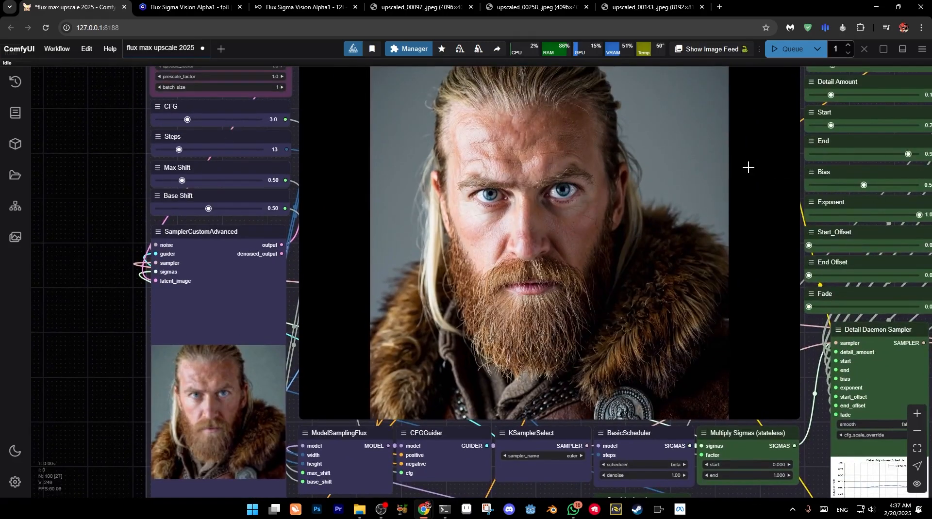
drag(744, 164, 653, 214)
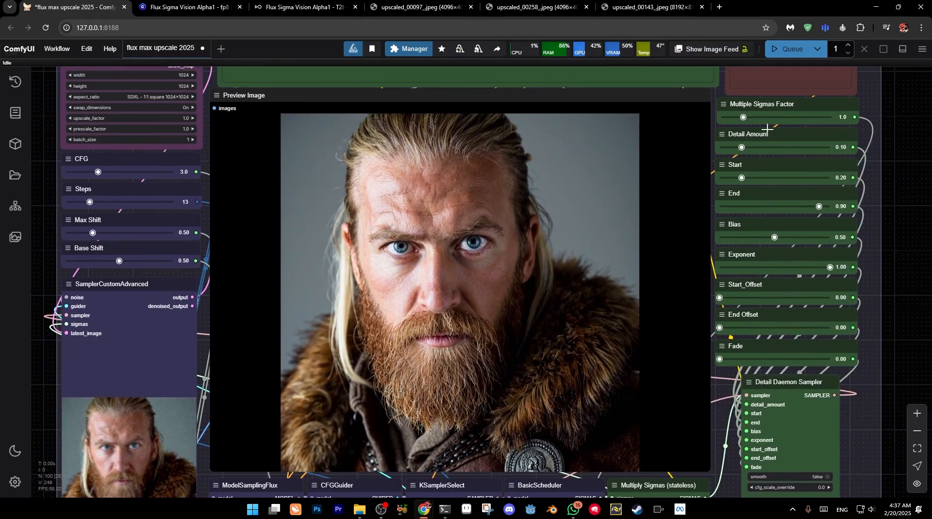
drag(922, 372, 671, 406)
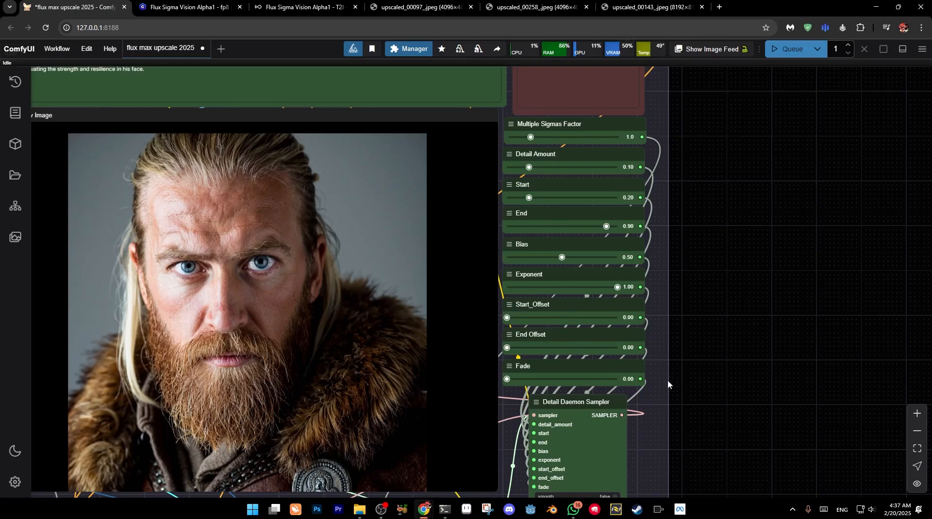
scroll(637, 328, down, 3)
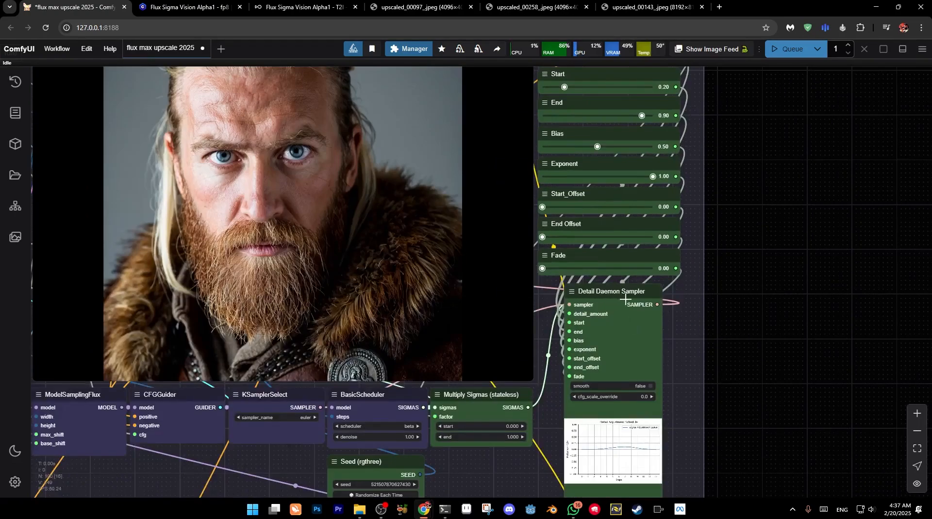
scroll(576, 223, up, 3)
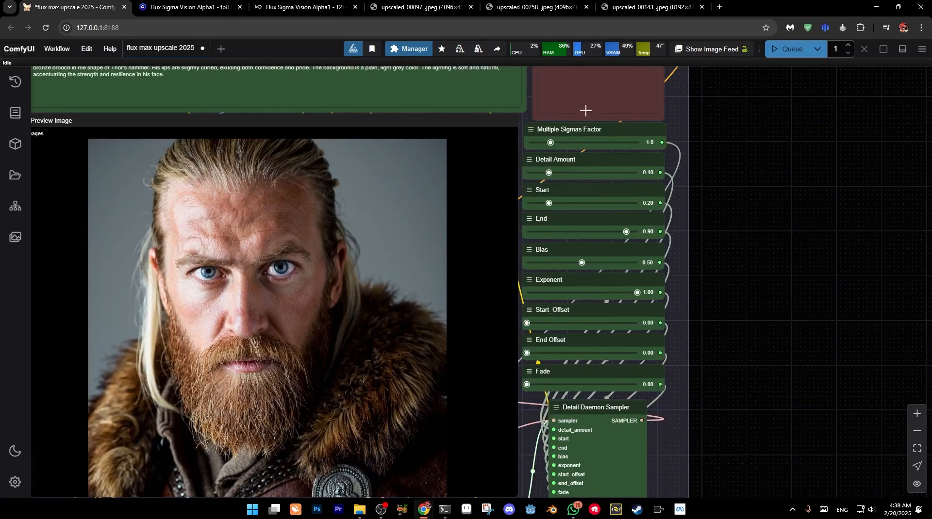
Step: In the Upscale group, choose 4x_NMKD-Siax_200k.pth as the model in the Load Upscale Model node
drag(751, 403, 922, 62)
drag(271, 241, 460, 44)
drag(426, 203, 334, 50)
scroll(328, 112, down, 1)
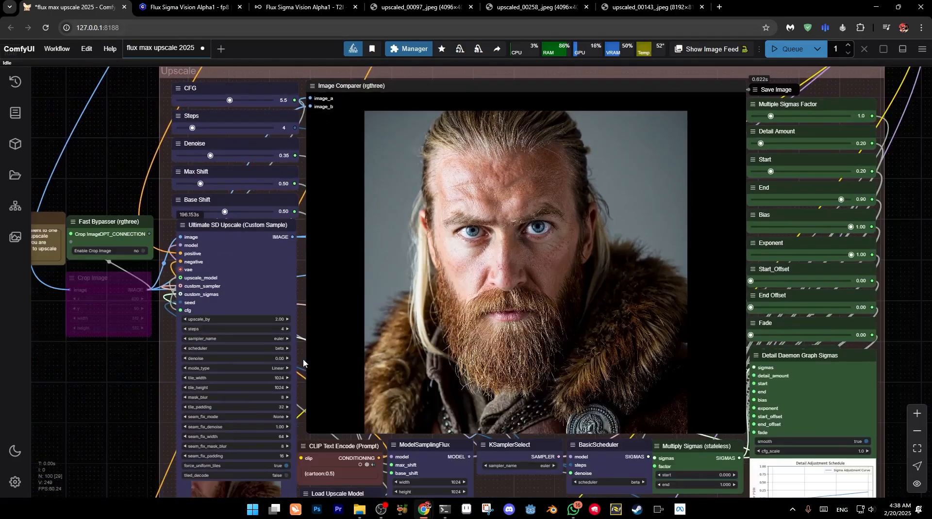
drag(304, 363, 306, 126)
scroll(314, 338, up, 7)
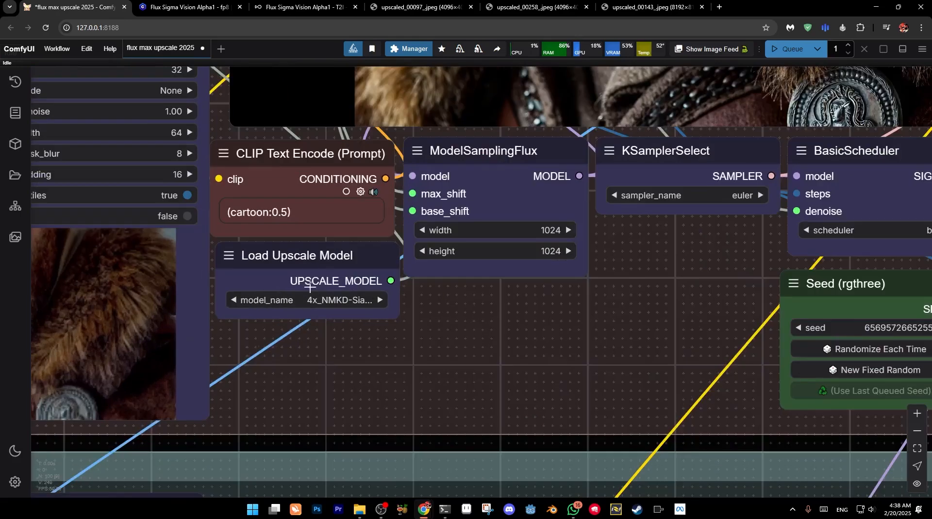
click(328, 301)
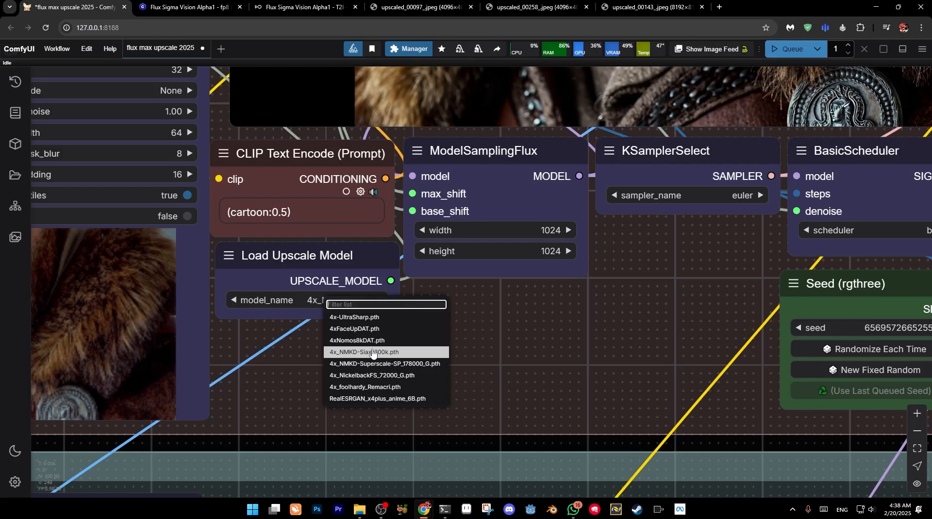
click(402, 355)
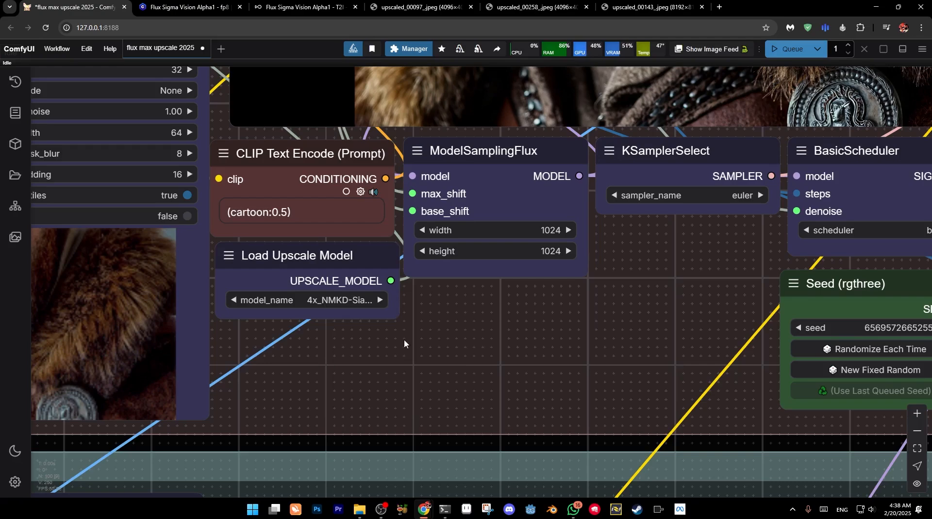
Step: Compare the original and upscaled portrait in the Upscale group's Image Comparer, checking the eyes, forehead, skin and beard up close
drag(688, 292, 580, 430)
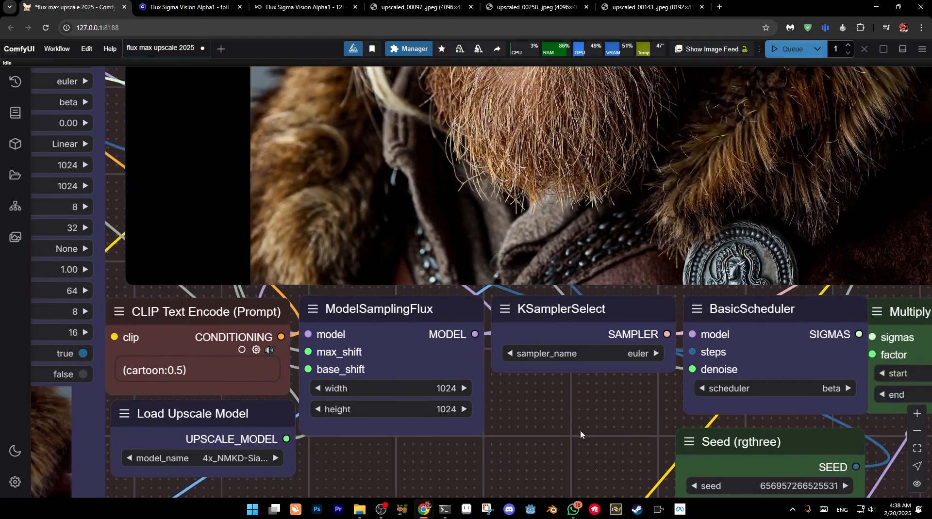
scroll(606, 317, up, 6)
scroll(607, 316, up, 5)
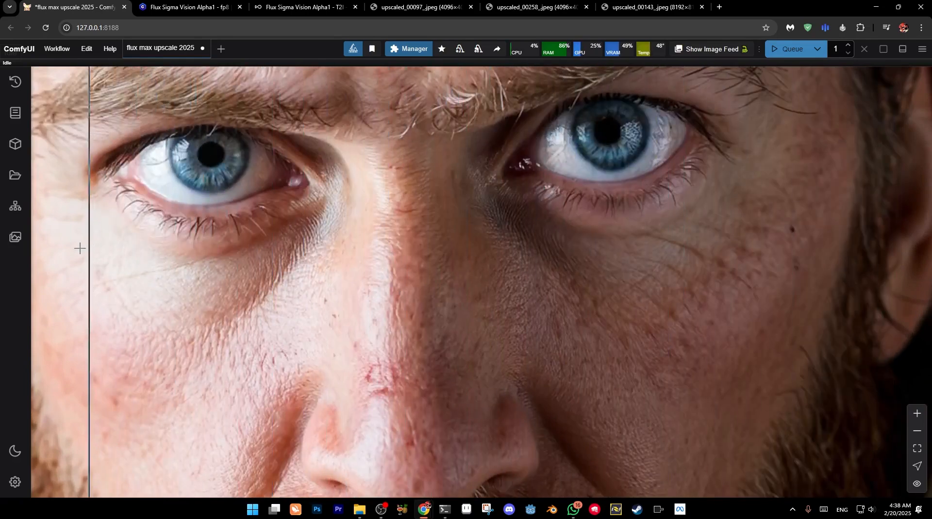
drag(241, 129, 301, 368)
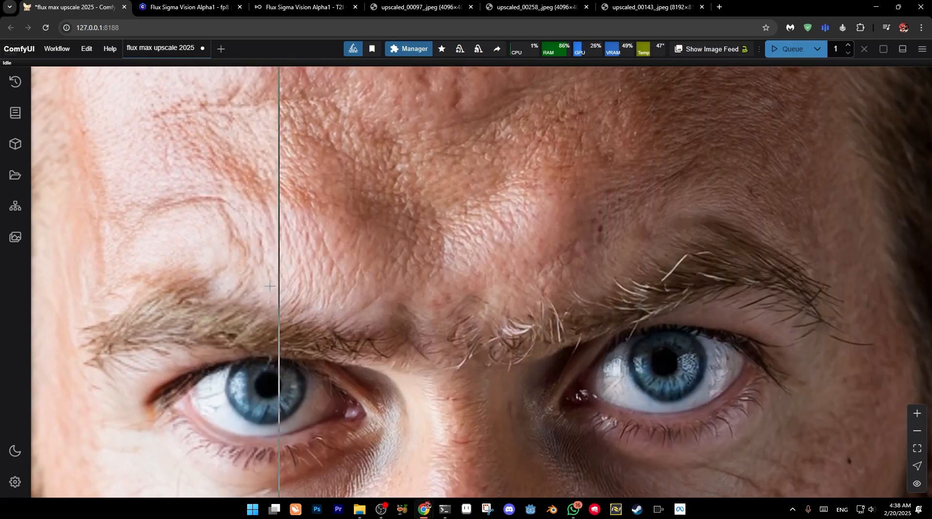
scroll(270, 291, down, 6)
scroll(284, 321, down, 3)
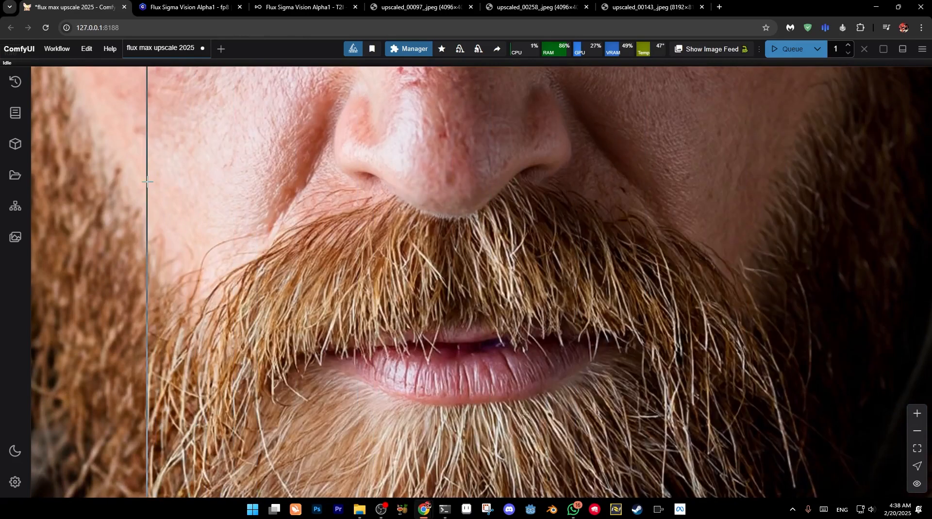
drag(135, 194, 306, 298)
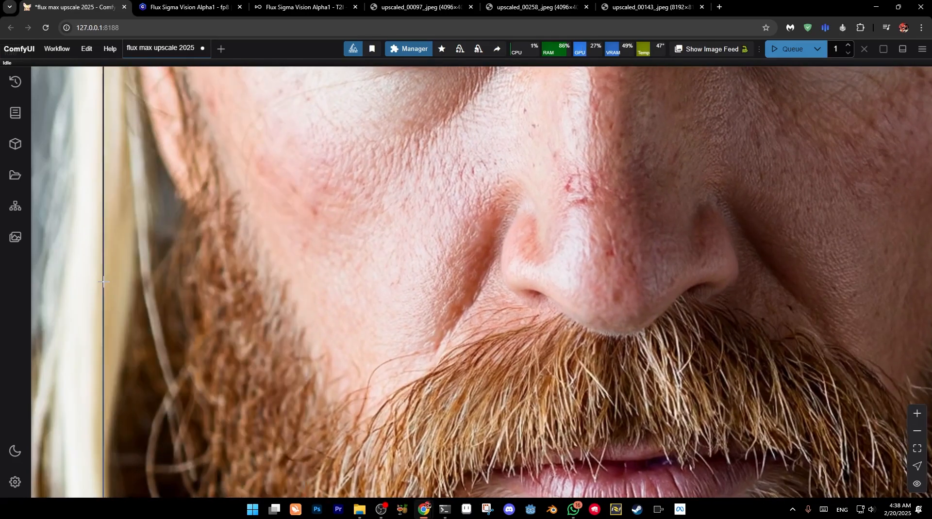
Step: Compare the original and upscaled portrait in the Upscale group's Image Comparer, examining the cheeks, beard ends, fabric collar and metal brooch
scroll(223, 288, down, 4)
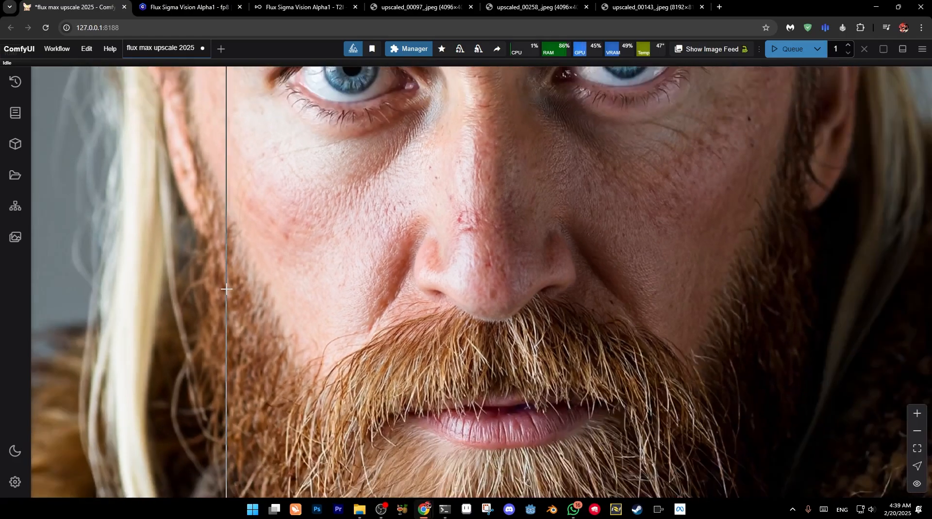
scroll(226, 288, down, 2)
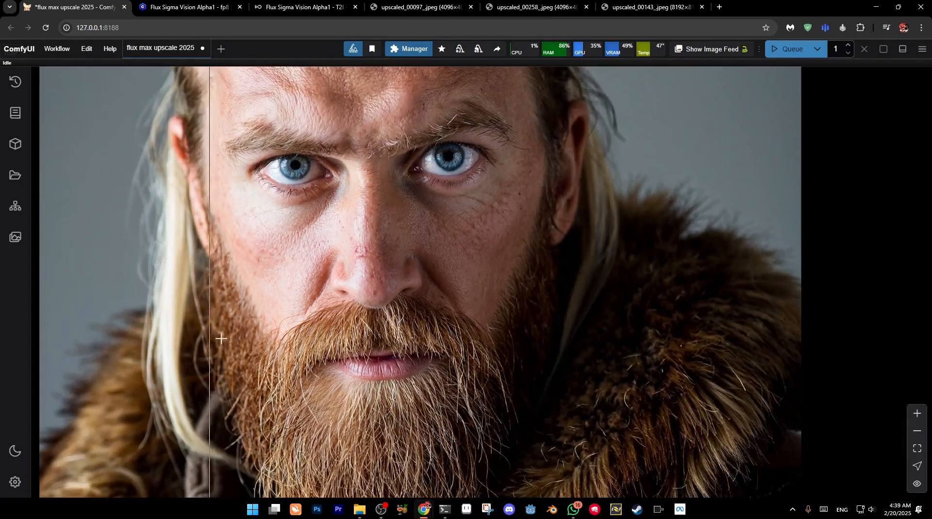
scroll(559, 221, down, 10)
scroll(472, 215, up, 5)
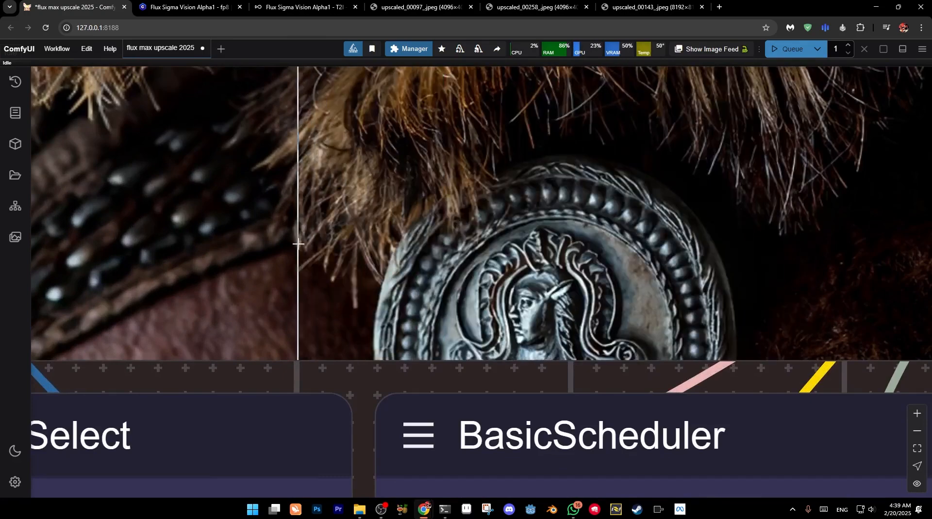
drag(86, 171, 480, 222)
scroll(267, 249, up, 2)
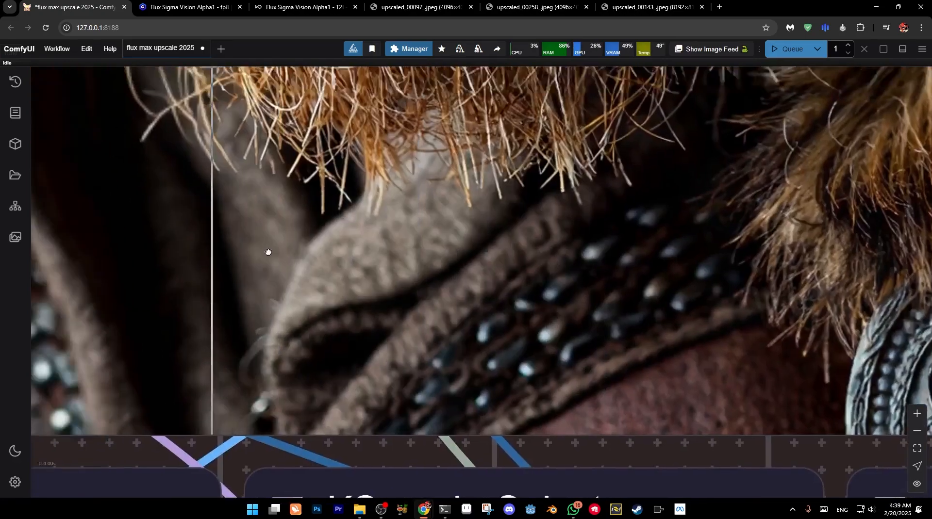
scroll(187, 253, down, 5)
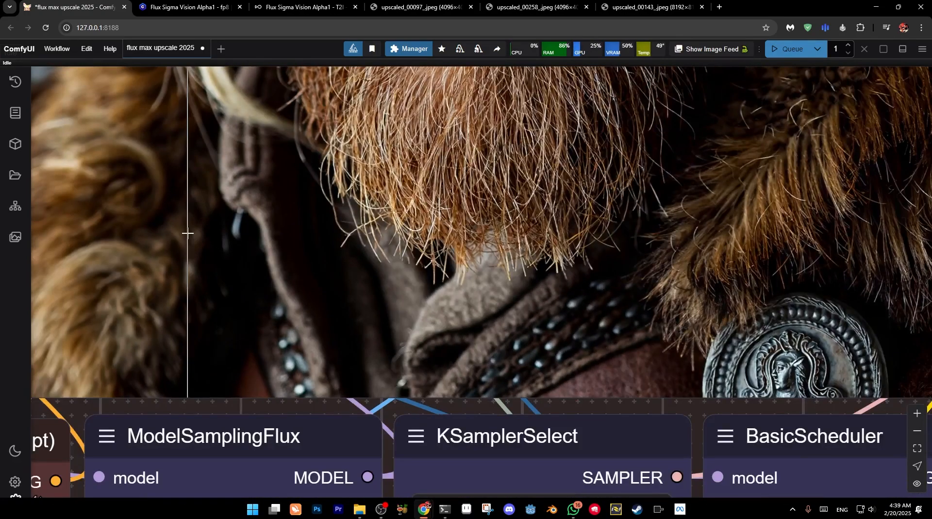
drag(188, 233, 496, 279)
scroll(496, 279, down, 5)
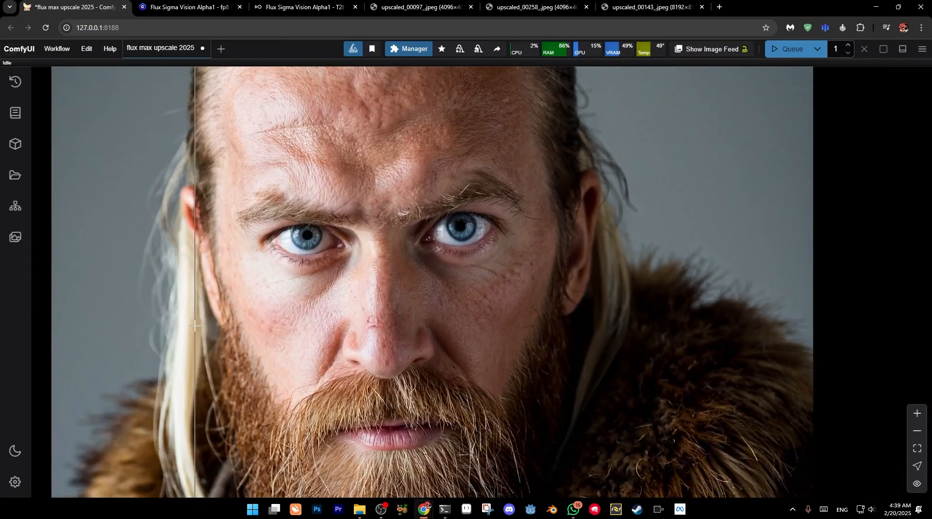
scroll(195, 326, down, 10)
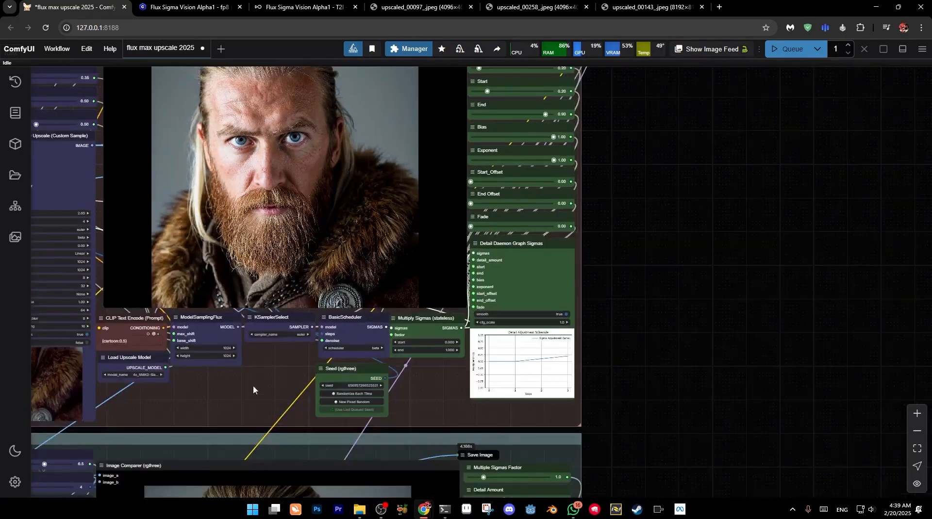
Step: Go to the Upscale 2 group and compare the eyes, nose, moustache and lips in its Image Comparer
drag(377, 201, 428, 87)
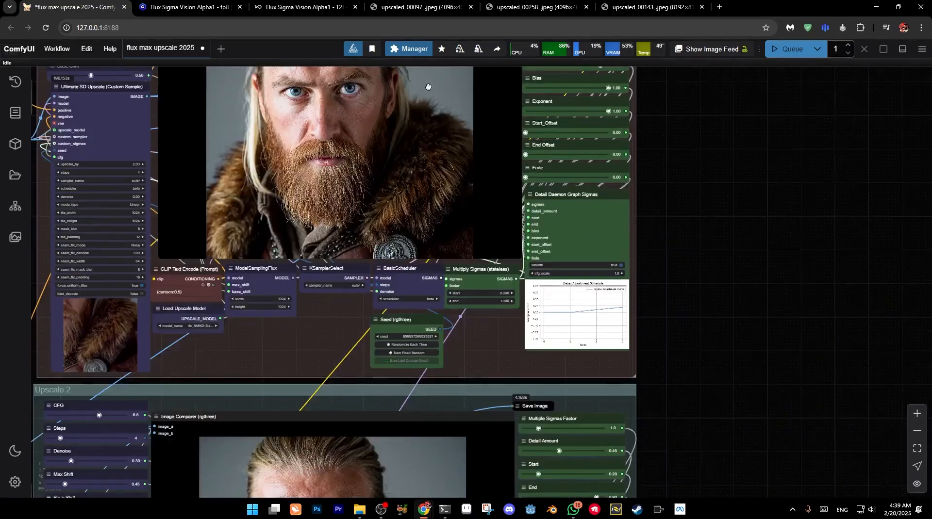
drag(422, 437, 422, 175)
scroll(420, 320, up, 10)
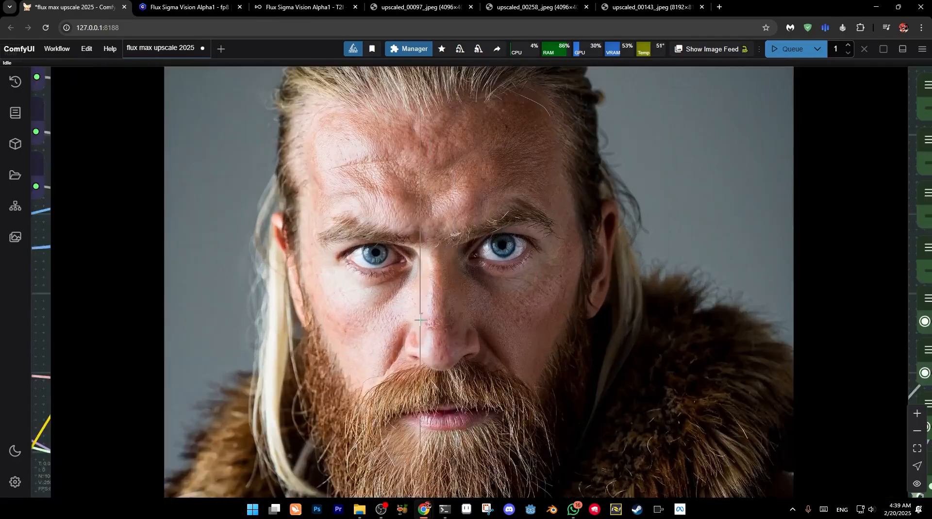
scroll(420, 320, up, 8)
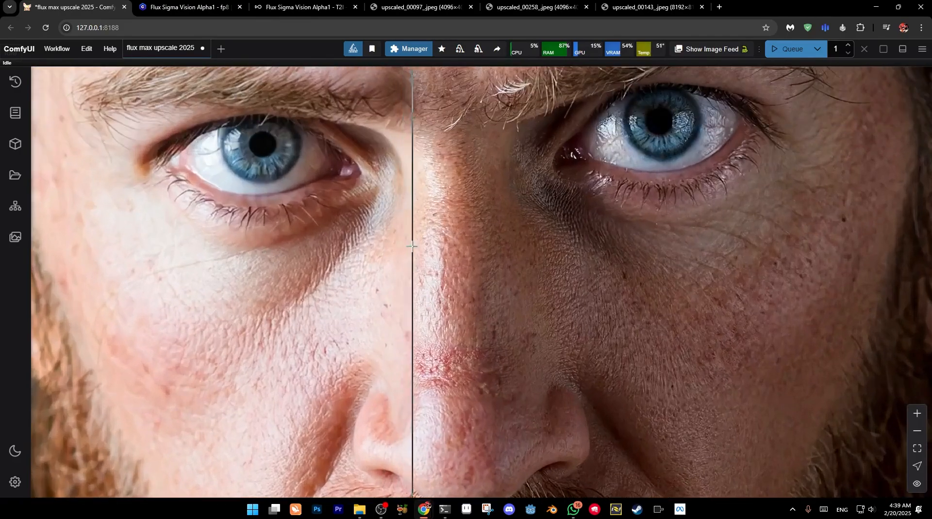
scroll(412, 246, down, 10)
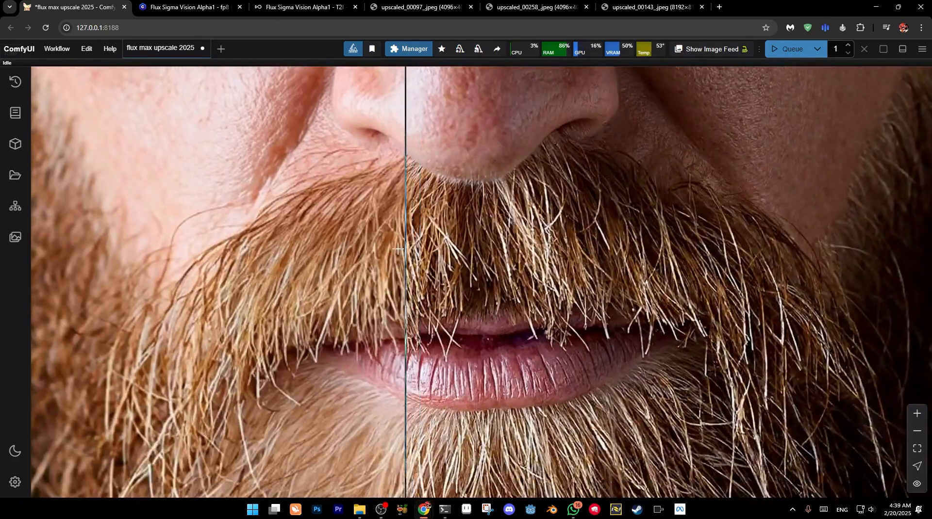
scroll(398, 250, down, 3)
scroll(123, 223, up, 4)
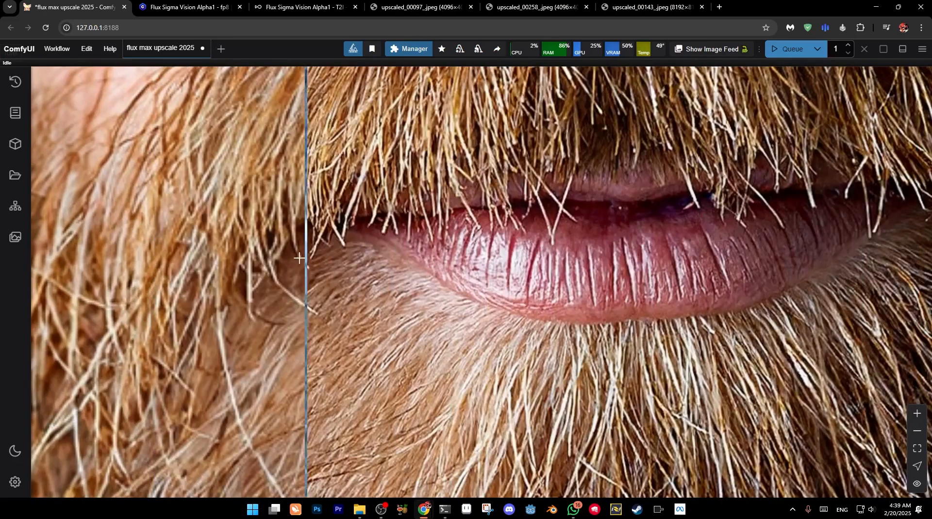
scroll(205, 272, down, 6)
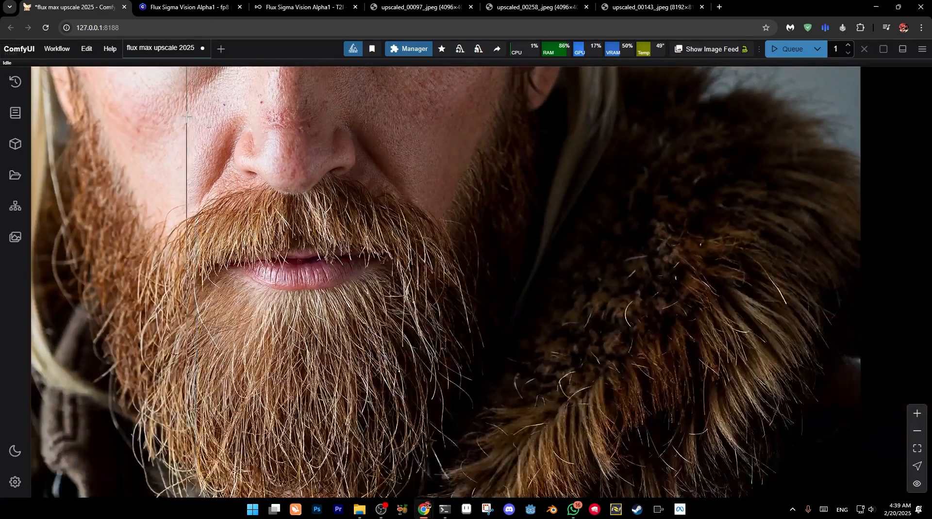
Step: Examine the forehead, eyebrows, eyes and cheek skin up close in the Upscale 2 comparison
drag(186, 117, 250, 284)
scroll(158, 197, up, 6)
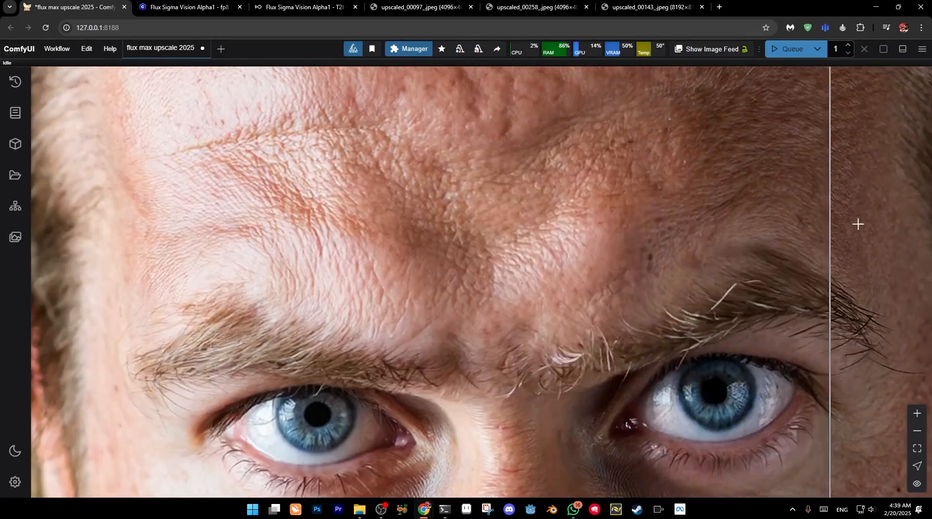
drag(264, 270, 243, 156)
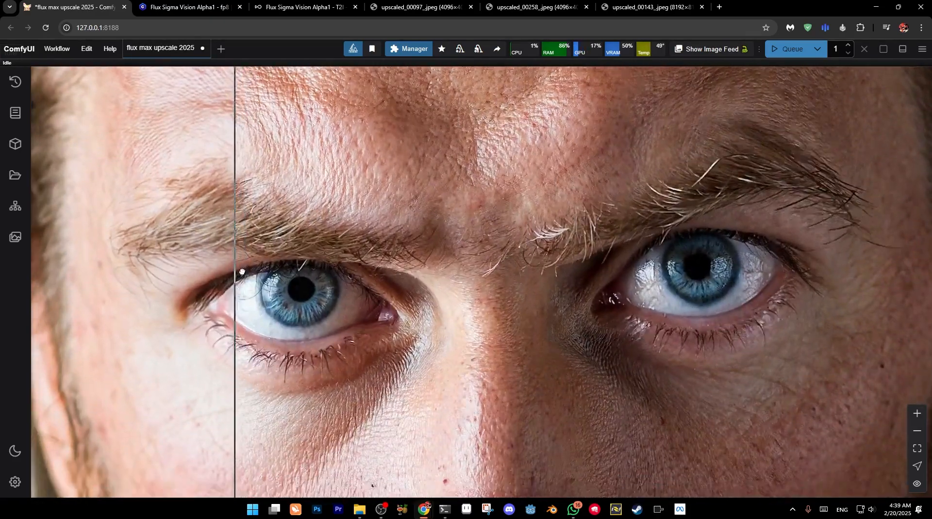
scroll(272, 272, up, 4)
drag(285, 290, 290, 92)
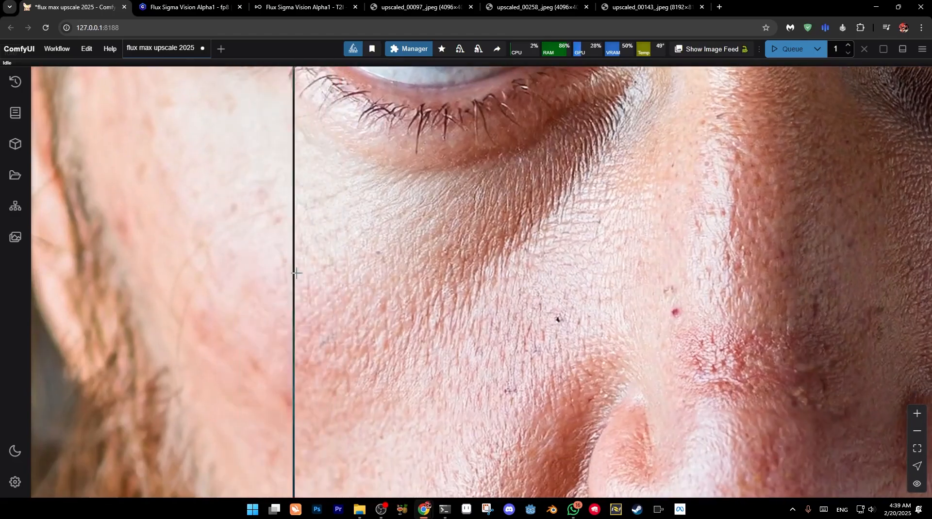
drag(290, 311, 284, 192)
scroll(292, 192, up, 2)
scroll(224, 302, down, 10)
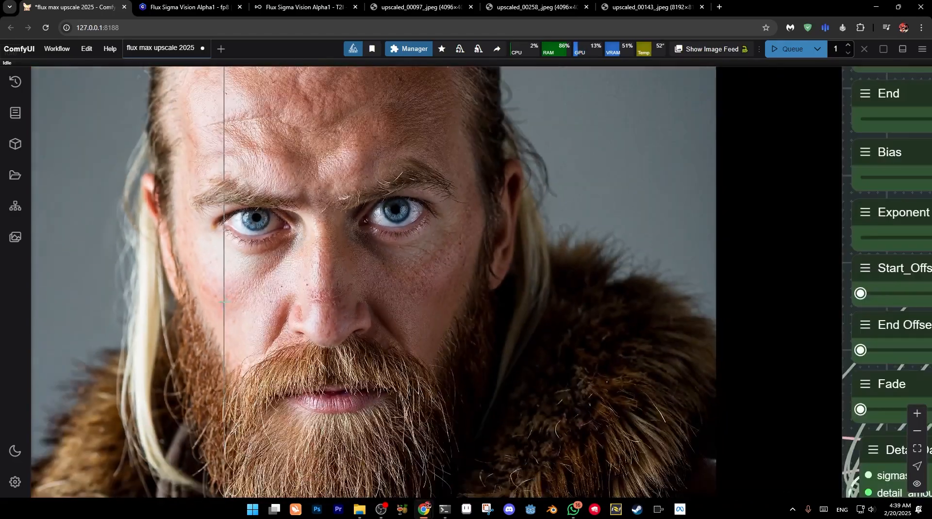
Step: Inspect the fur collar and engraved metal brooch in the Upscale 2 comparison
drag(499, 319, 589, 119)
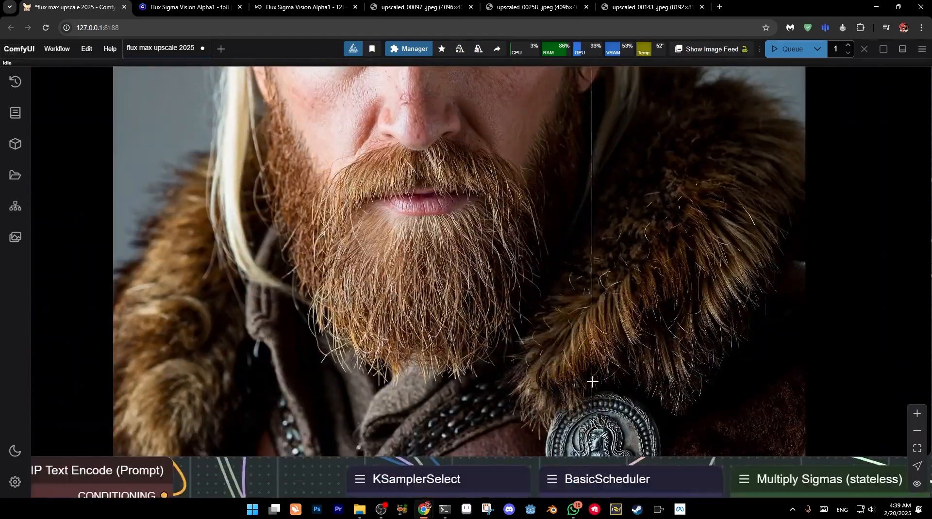
drag(613, 413, 508, 220)
scroll(508, 220, up, 13)
scroll(508, 220, up, 5)
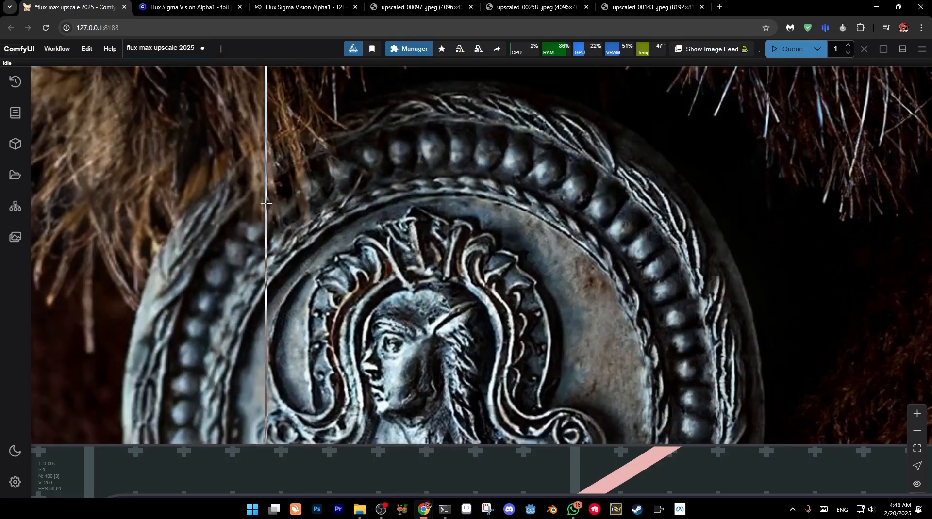
scroll(234, 251, down, 10)
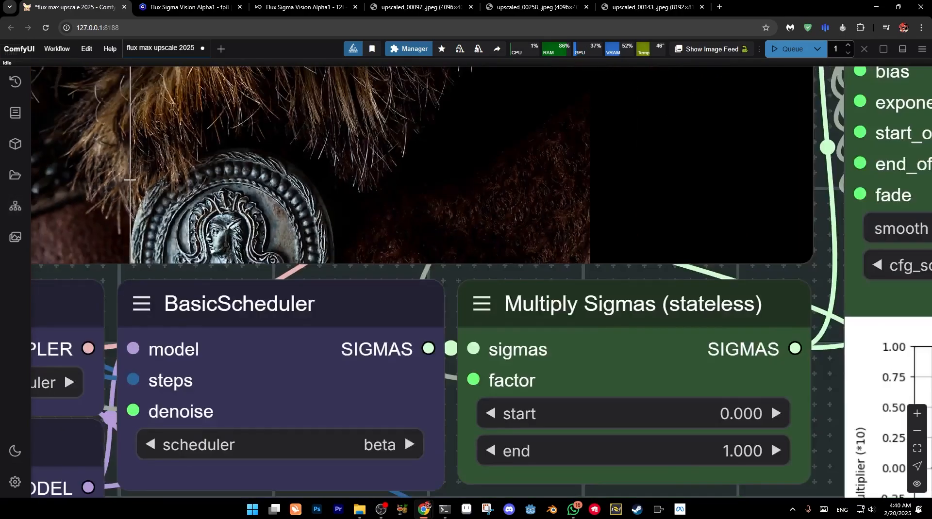
scroll(234, 250, down, 5)
scroll(257, 247, up, 5)
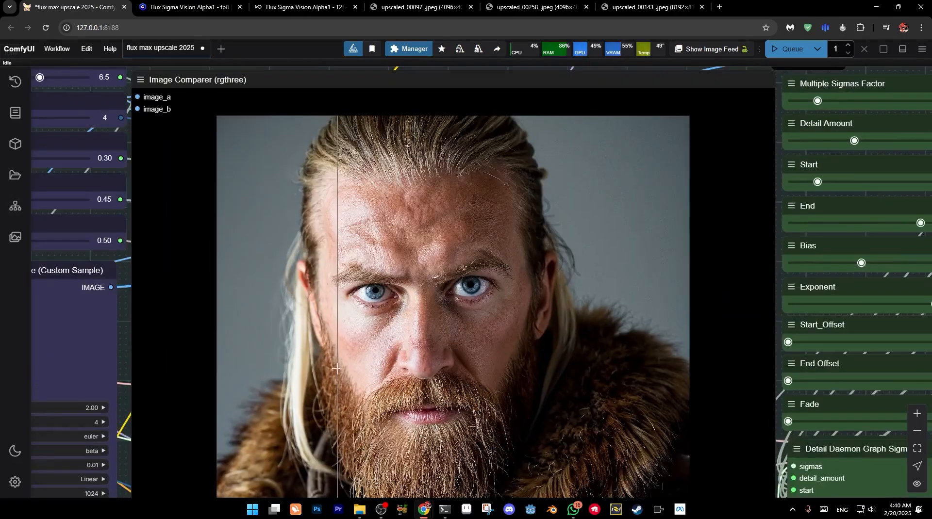
Step: Review the Upscale 2 group's layout and its Ultimate SD Upscale (Custom Sample) node beside the Upscale group
scroll(260, 249, up, 3)
scroll(244, 346, down, 4)
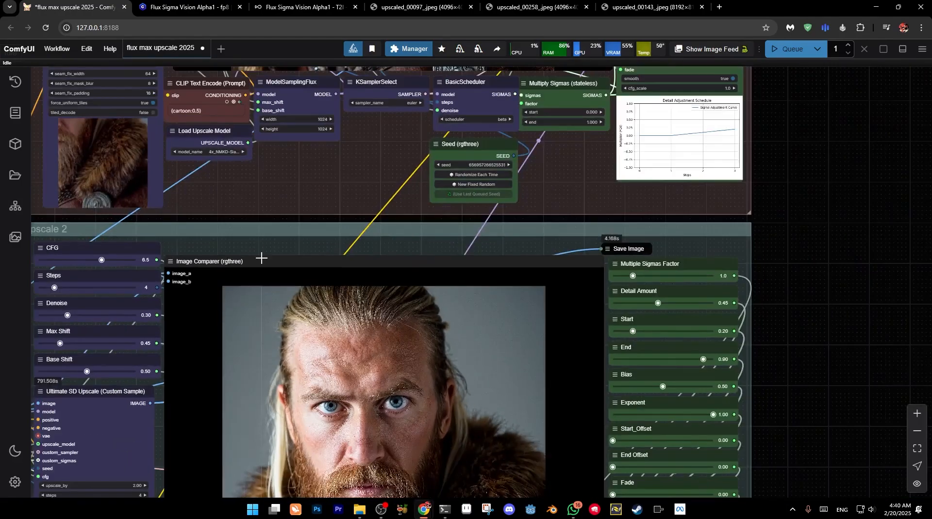
drag(277, 139, 325, 250)
drag(419, 247, 468, 139)
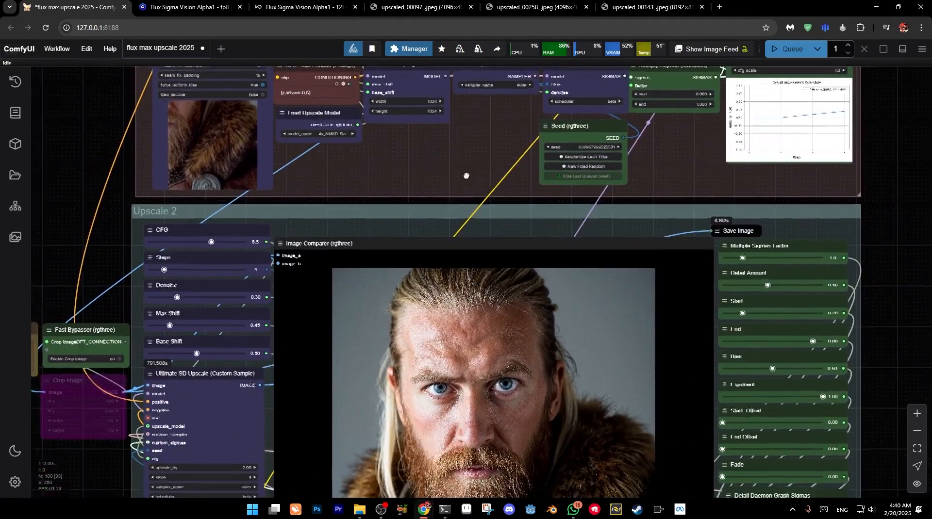
scroll(146, 389, up, 5)
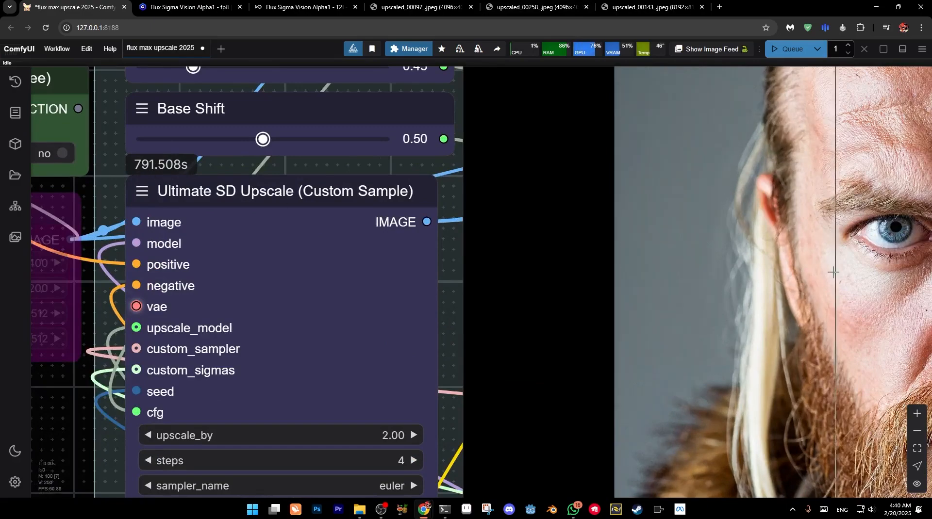
Step: Compare both versions of the eyes, skin, lips and beard hairs again in the Upscale 2 Image Comparer
scroll(842, 291, up, 5)
scroll(540, 301, up, 1)
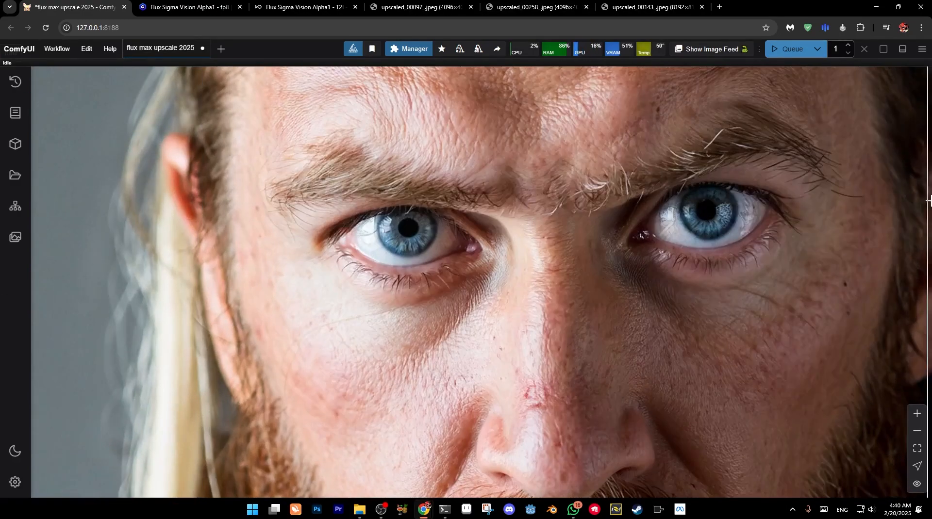
drag(299, 345, 224, 73)
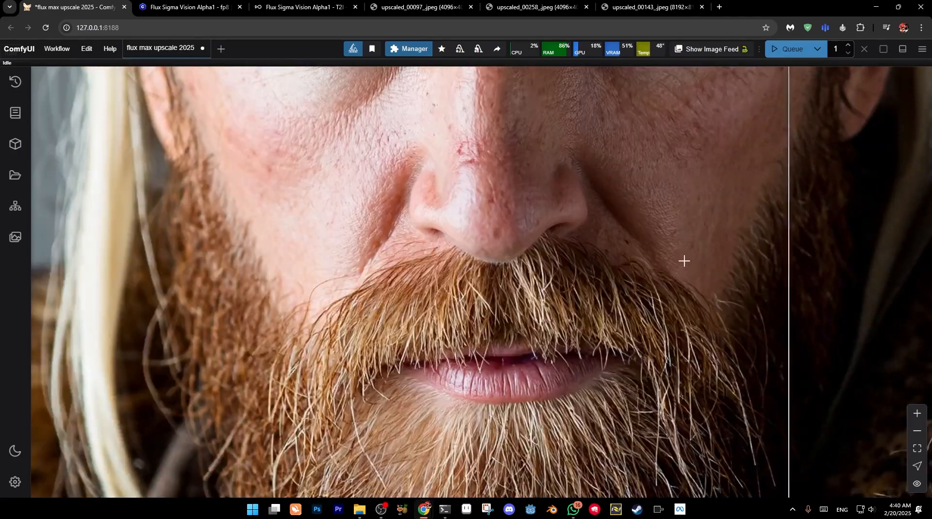
drag(97, 270, 104, 156)
scroll(105, 156, up, 6)
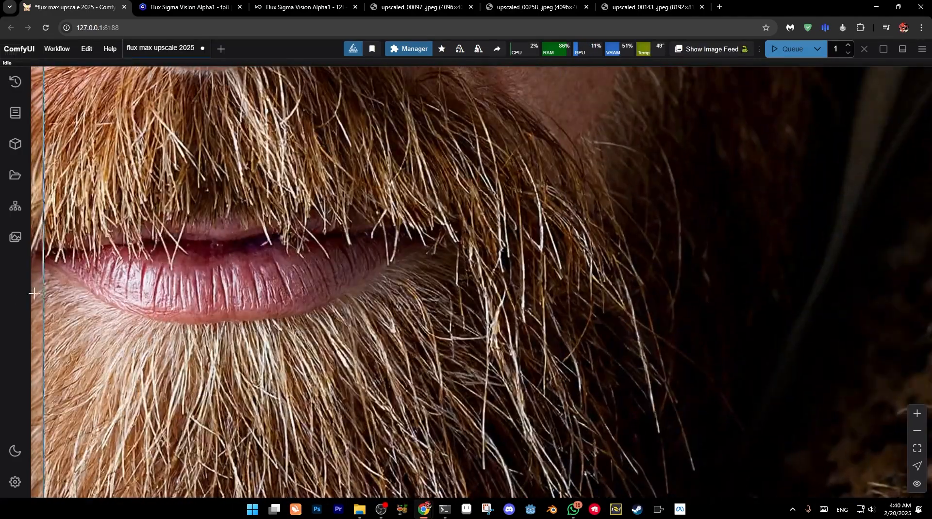
scroll(33, 293, down, 4)
drag(83, 292, 359, 292)
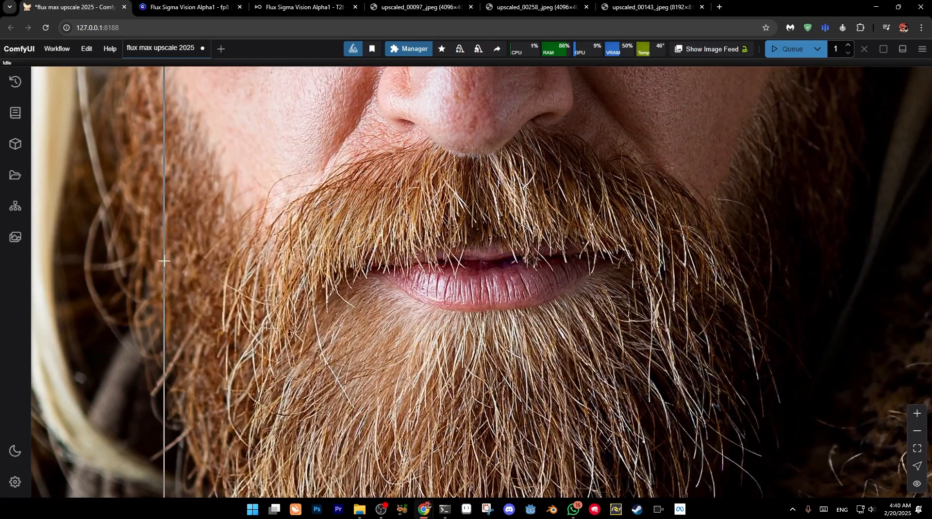
scroll(164, 261, down, 6)
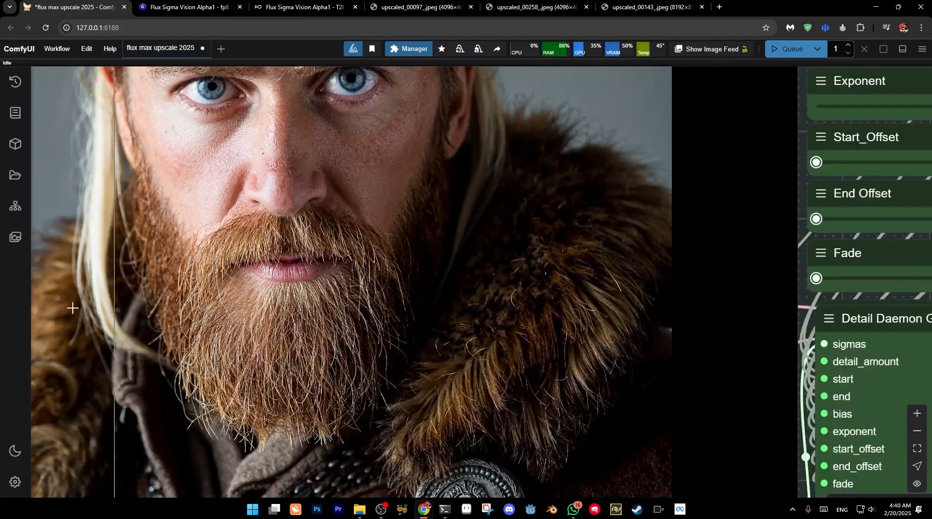
Step: Examine the hairline and forehead up close in the Upscale 2 comparison, and view the whole portrait
scroll(73, 307, down, 3)
scroll(208, 321, down, 3)
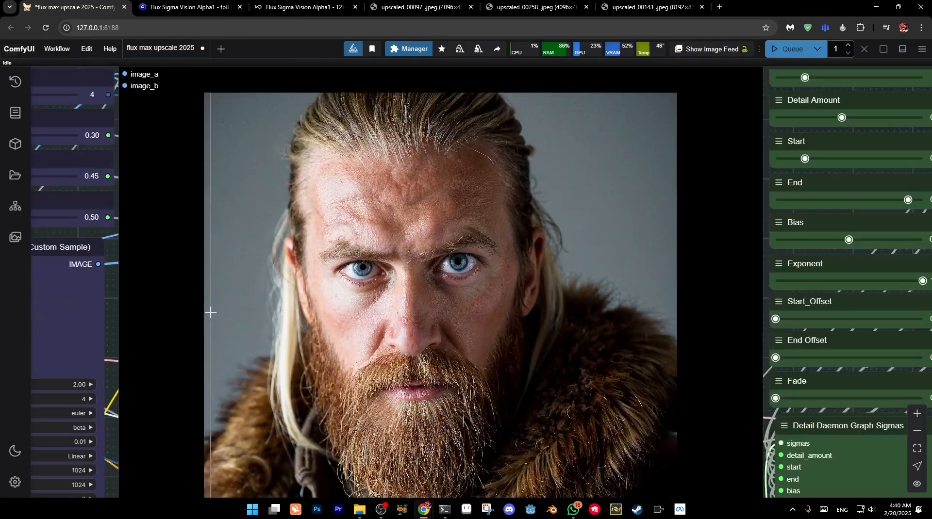
scroll(401, 100, up, 8)
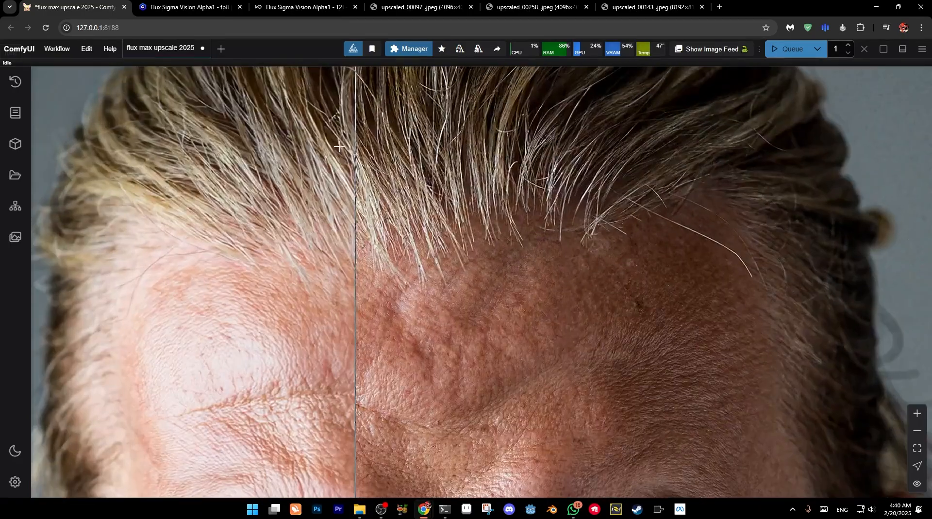
scroll(301, 143, down, 8)
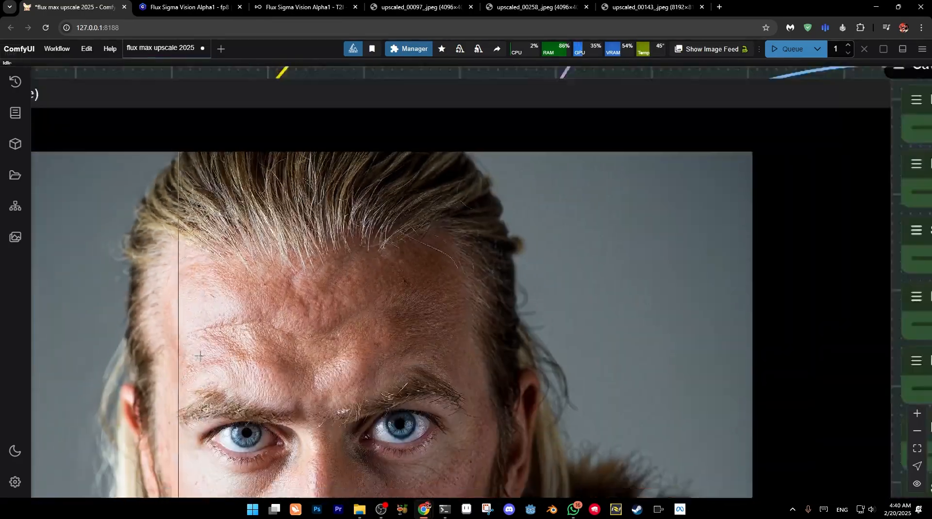
scroll(305, 231, down, 6)
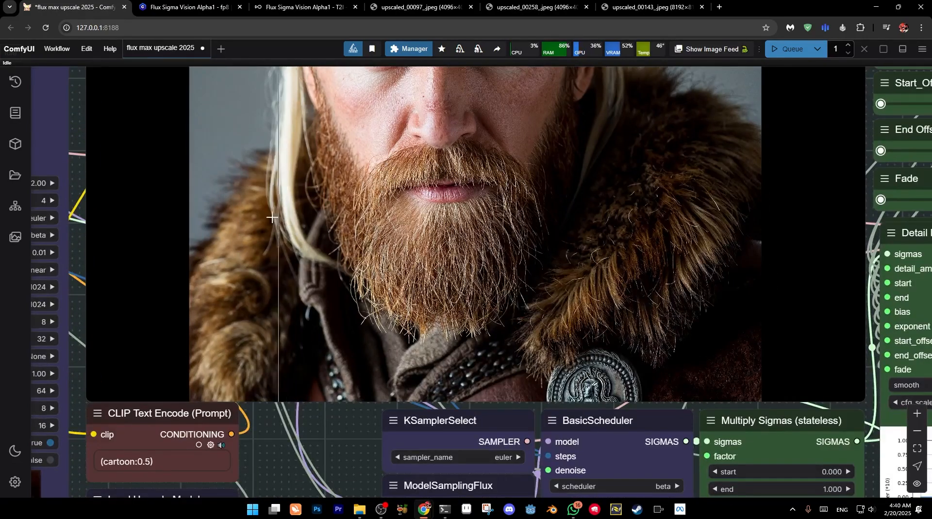
Step: Go back from Upscale 2 through the Upscale group to the Scene Generate group and view its portrait and settings
scroll(272, 252, down, 4)
scroll(241, 306, down, 4)
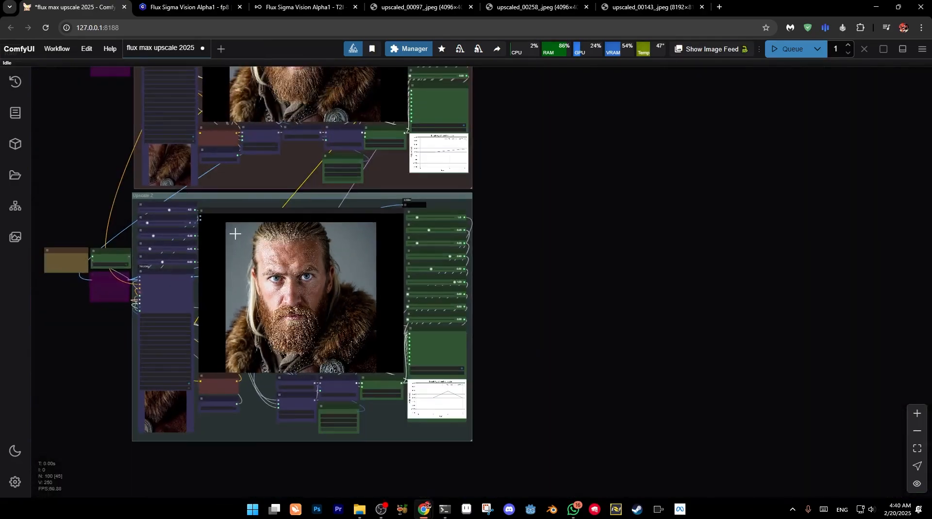
scroll(291, 339, up, 3)
scroll(350, 174, up, 2)
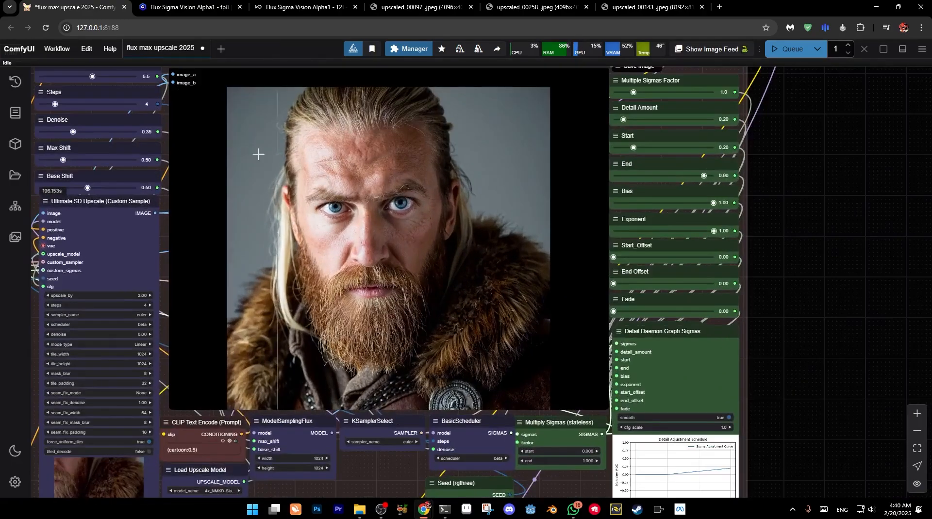
drag(258, 154, 300, 324)
drag(363, 221, 368, 298)
drag(381, 187, 365, 363)
drag(388, 314, 426, 449)
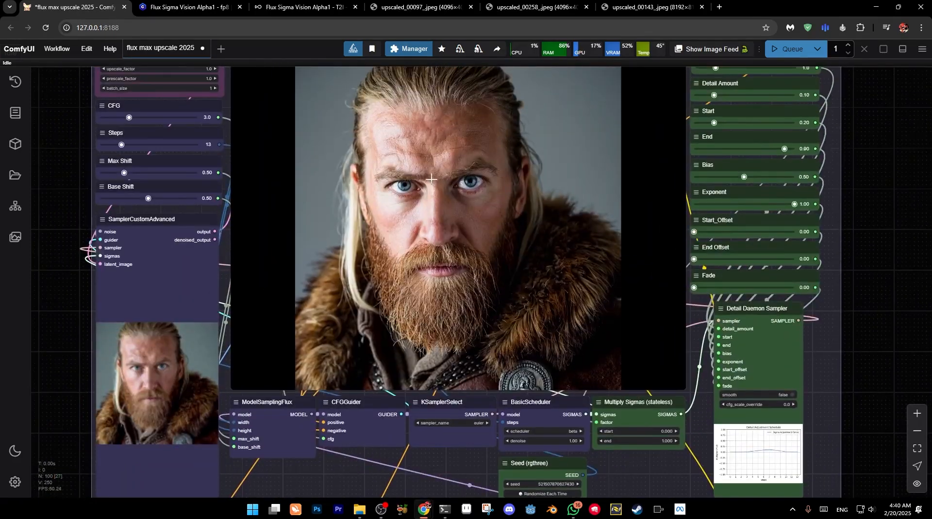